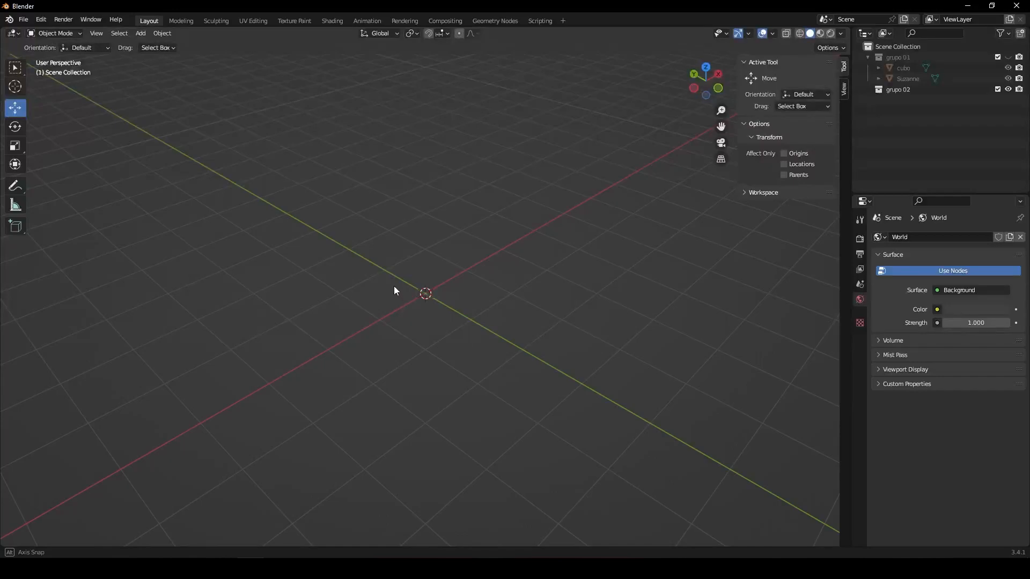
# - Add a circle mesh at the world origin and set it to 8 vertices
pyautogui.moveTo(393, 285); pyautogui.dragTo(394, 286, button='middle')
pyautogui.moveTo(425, 317); pyautogui.dragTo(402, 303, button='middle')
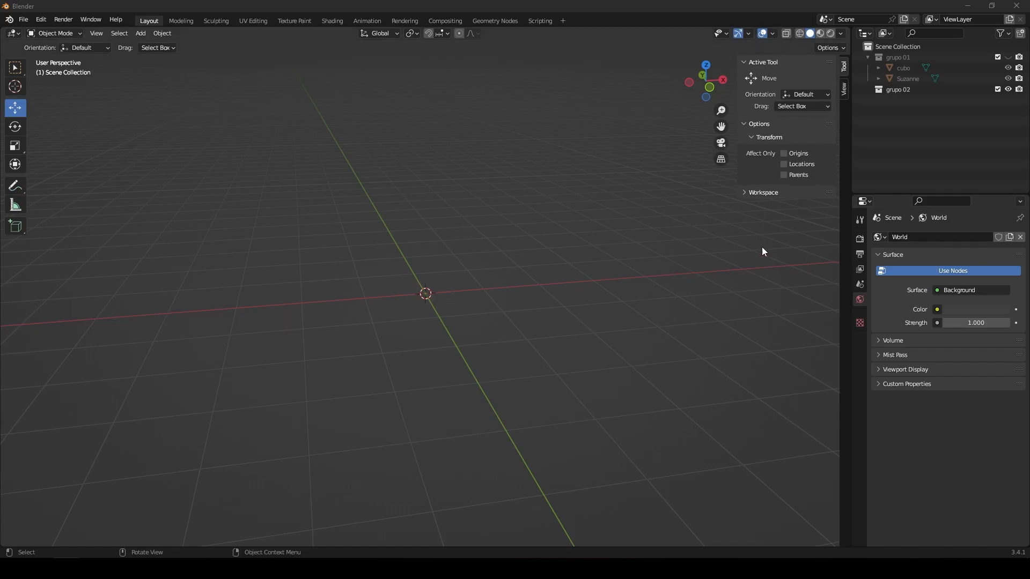
pyautogui.click(461, 294)
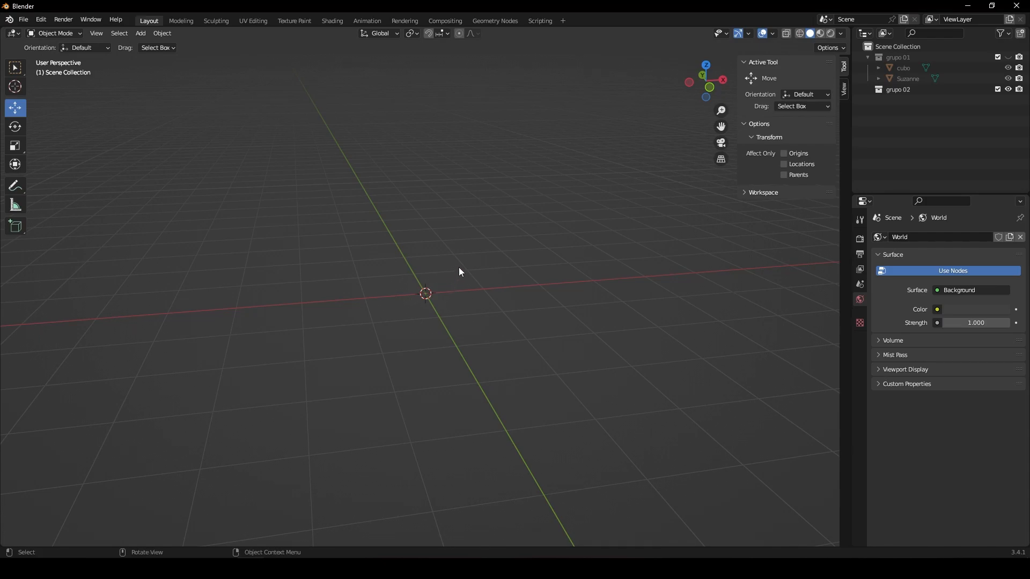
pyautogui.hotkey('shift', 'a')
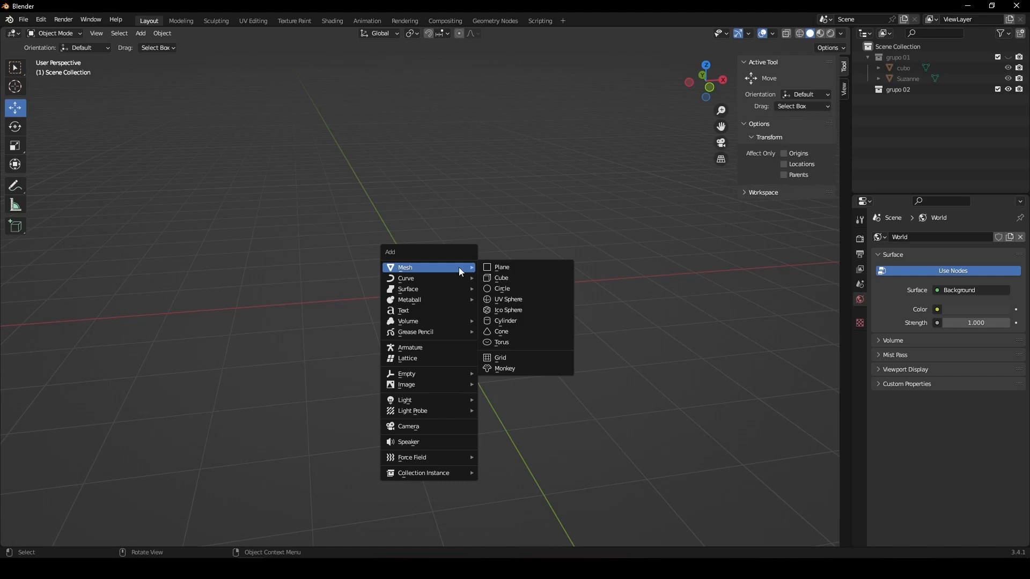
pyautogui.click(517, 289)
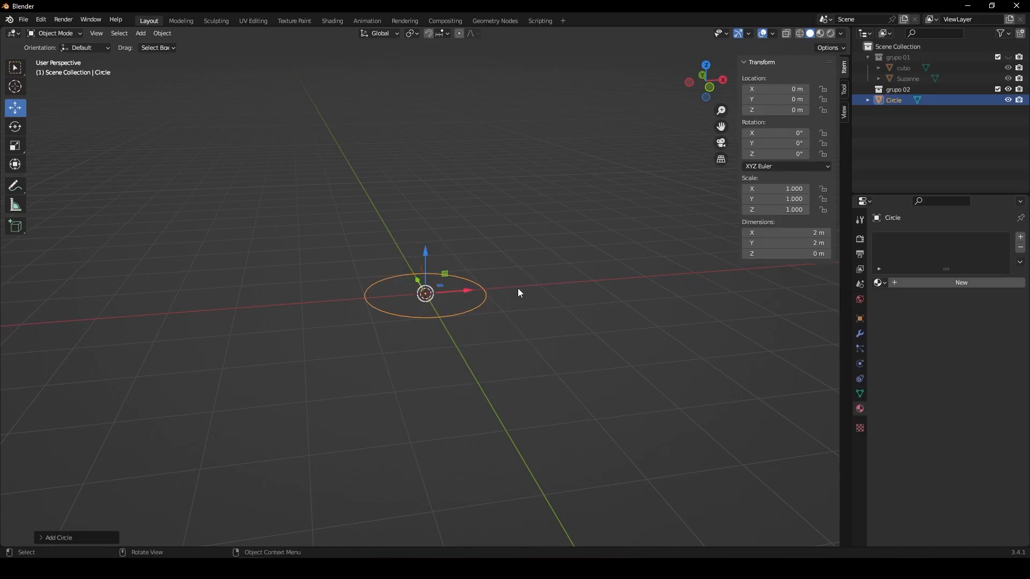
pyautogui.click(48, 538)
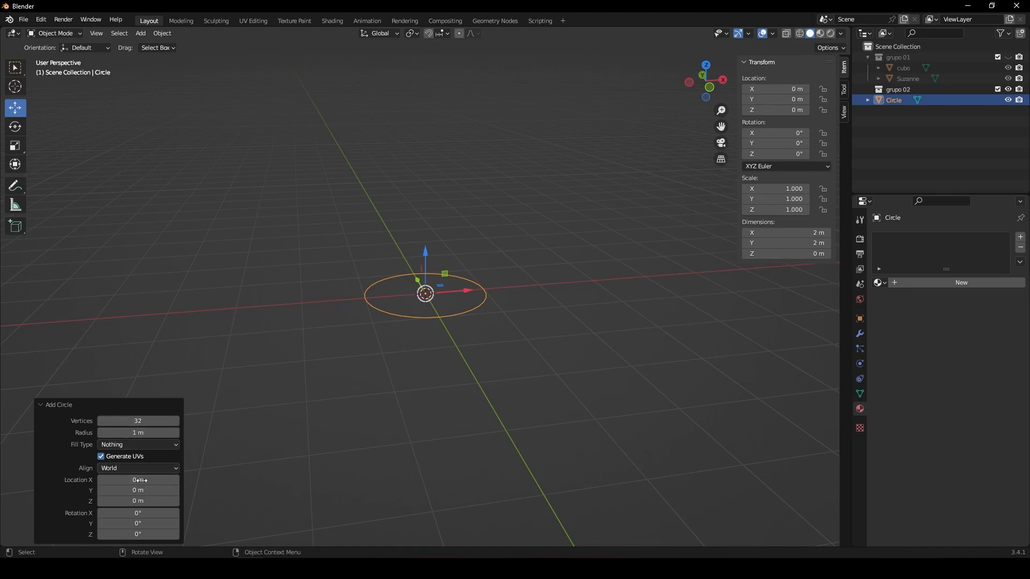
pyautogui.click(145, 421)
pyautogui.write('8')
pyautogui.press('Return')
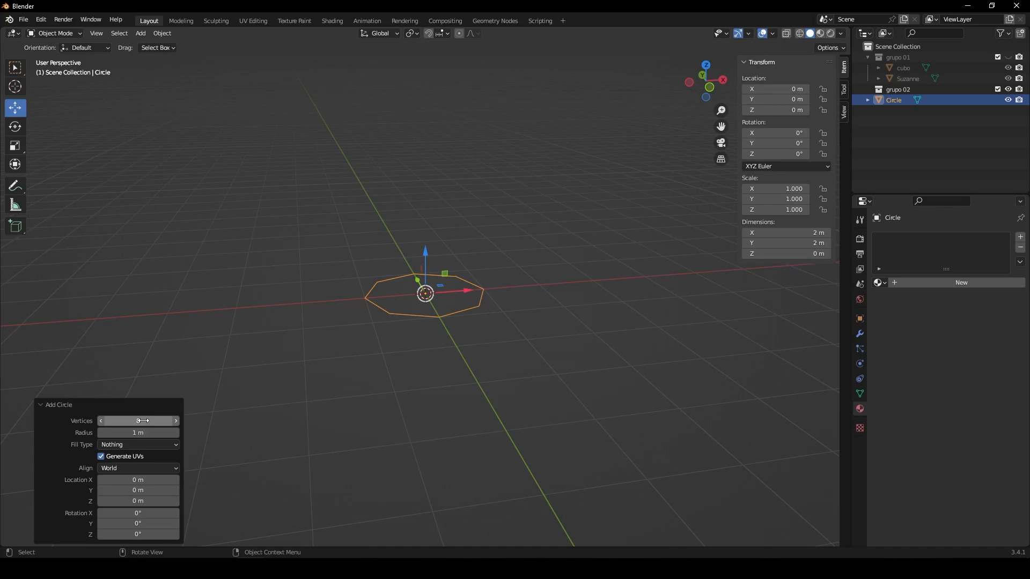
# - Delete the grupo 01 and grupo 02 collections together with the objects inside them
pyautogui.click(439, 244)
pyautogui.moveTo(423, 272); pyautogui.dragTo(387, 331, button='middle')
pyautogui.click(387, 331)
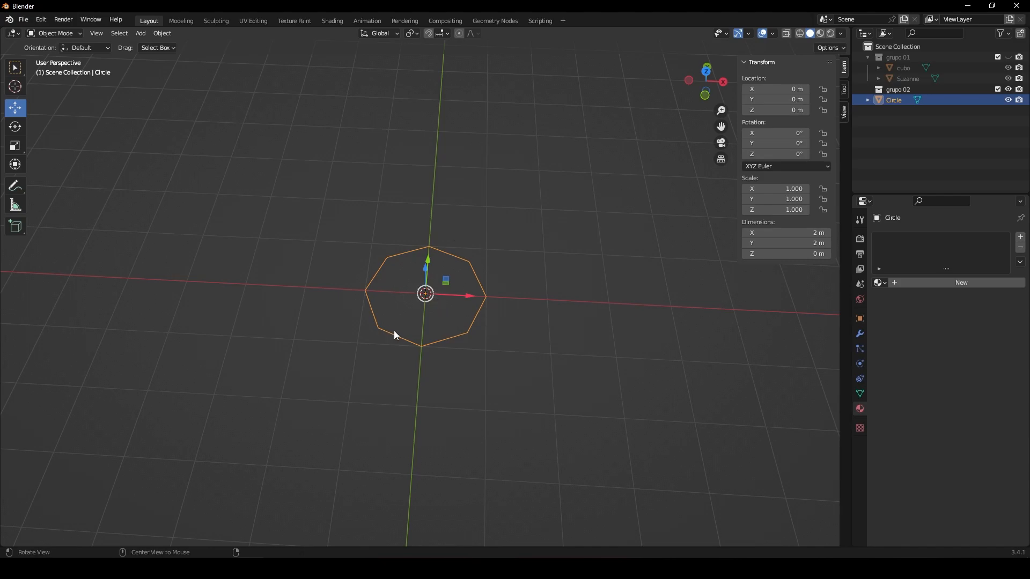
pyautogui.moveTo(393, 330); pyautogui.dragTo(421, 321, button='middle')
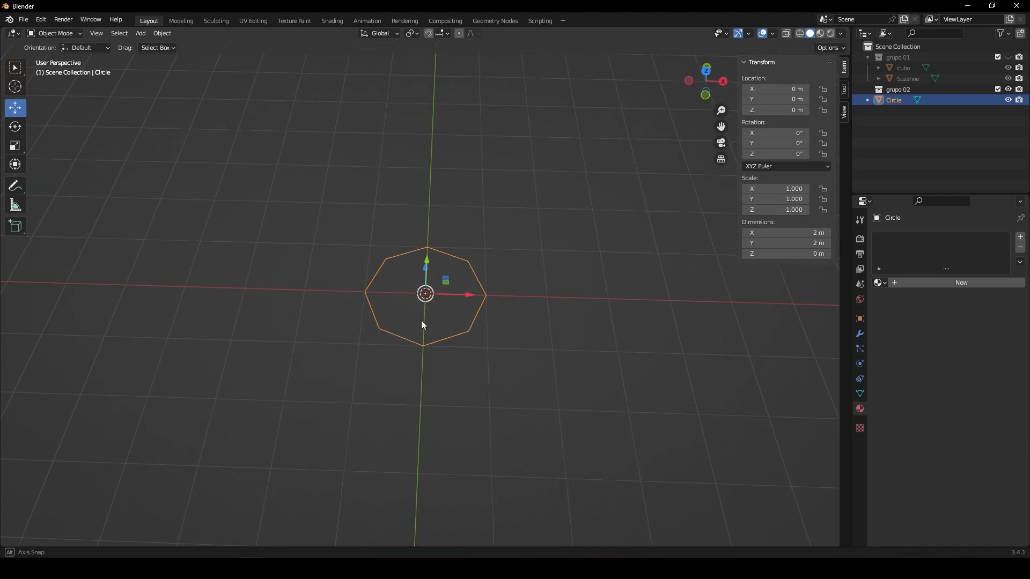
pyautogui.click(895, 89)
pyautogui.keyDown('shift'); pyautogui.click(907, 56); pyautogui.keyUp('shift')
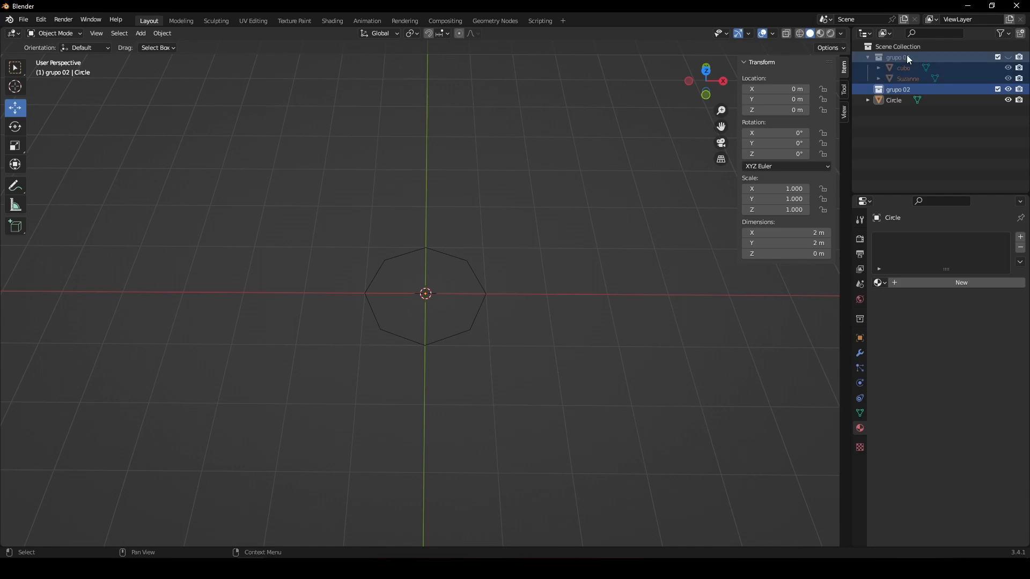
pyautogui.press('x')
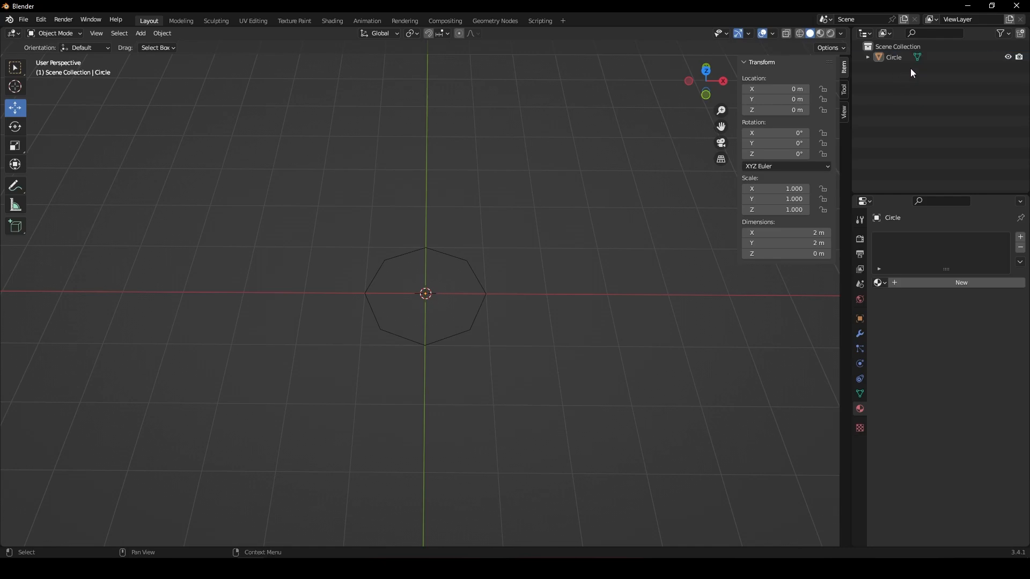
# - Select the circle, enter Edit Mode and switch to vertex selection
pyautogui.click(483, 310)
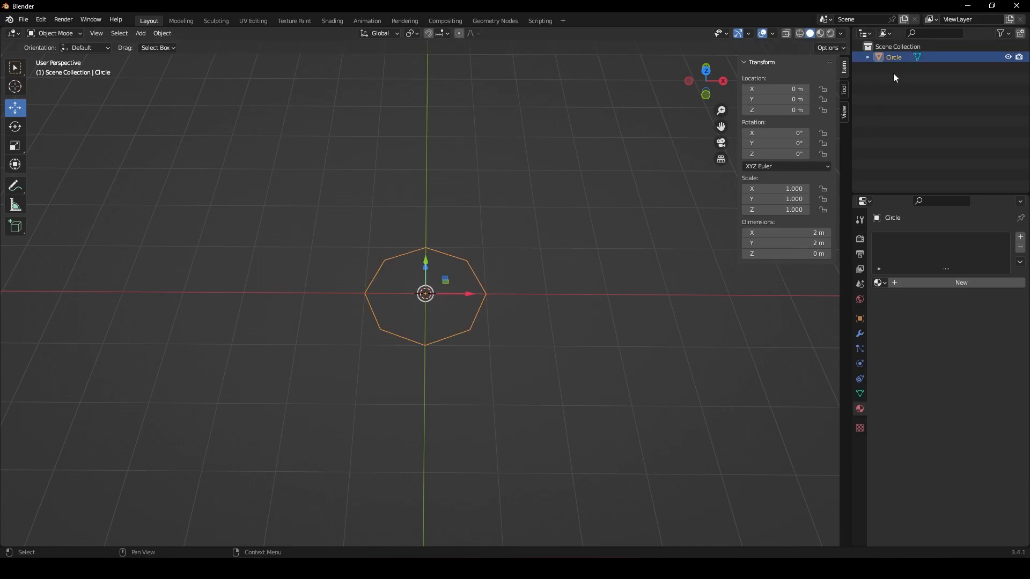
pyautogui.moveTo(498, 282); pyautogui.dragTo(501, 236, button='middle')
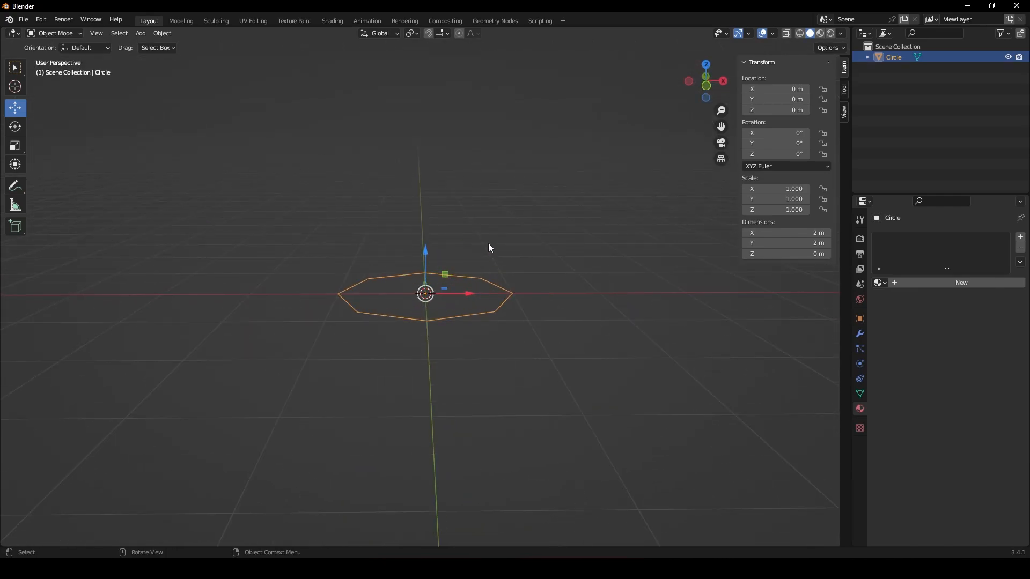
pyautogui.click(75, 33)
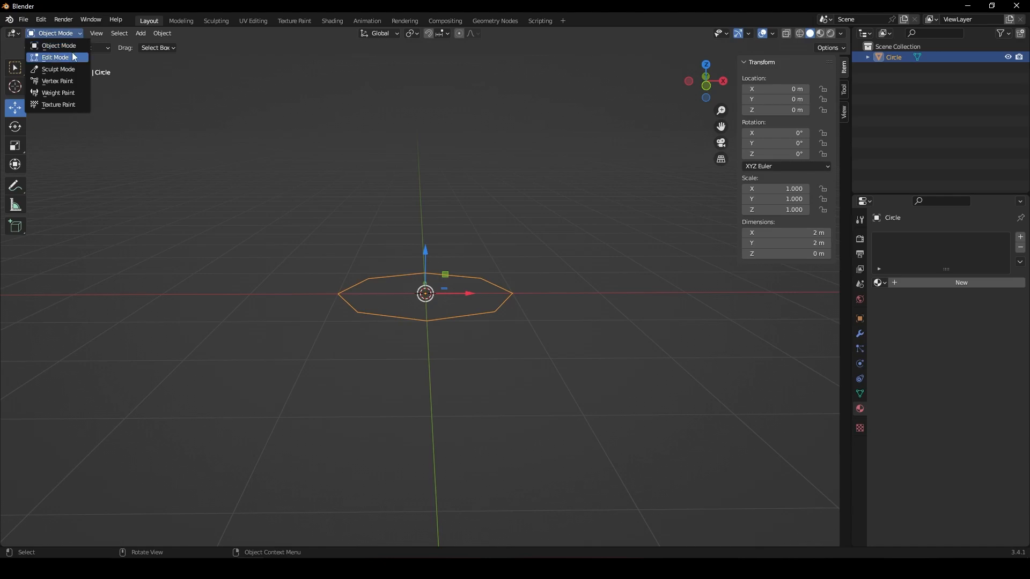
pyautogui.click(506, 285)
pyautogui.click(500, 289)
pyautogui.press('Tab')
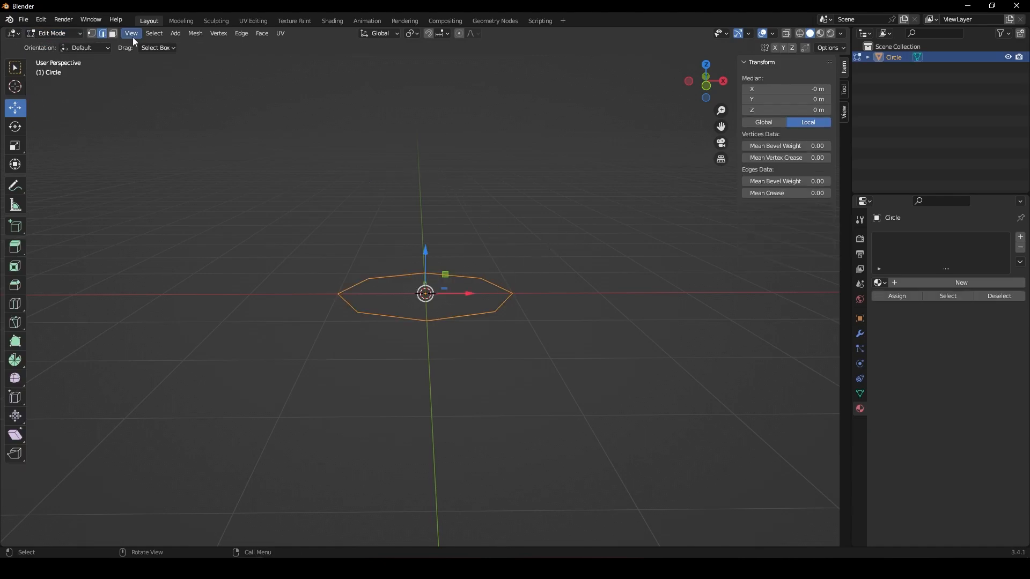
pyautogui.moveTo(313, 212); pyautogui.dragTo(320, 243, button='middle')
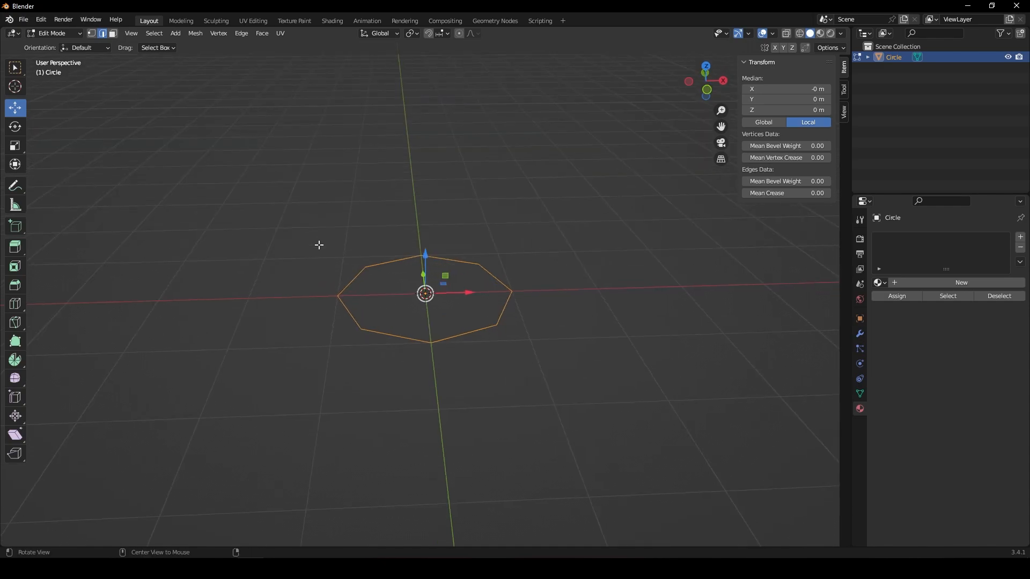
pyautogui.click(358, 247)
pyautogui.click(92, 34)
# - Select all of the circle's vertices, try raising them along the Z axis and undo the move
pyautogui.moveTo(257, 167); pyautogui.dragTo(622, 441)
pyautogui.moveTo(538, 359); pyautogui.dragTo(451, 333, button='middle')
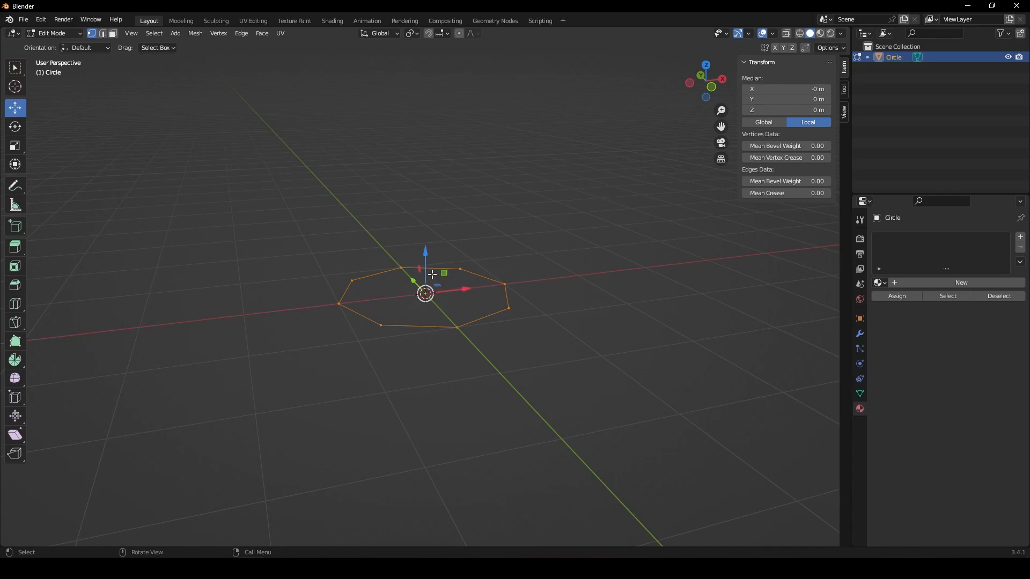
pyautogui.moveTo(425, 261); pyautogui.dragTo(418, 238)
pyautogui.hotkey('ctrl', 'z')
# - Duplicate the circle's vertices about 1.35 m higher and delete the duplicated vertices
pyautogui.hotkey('shift', 'd')
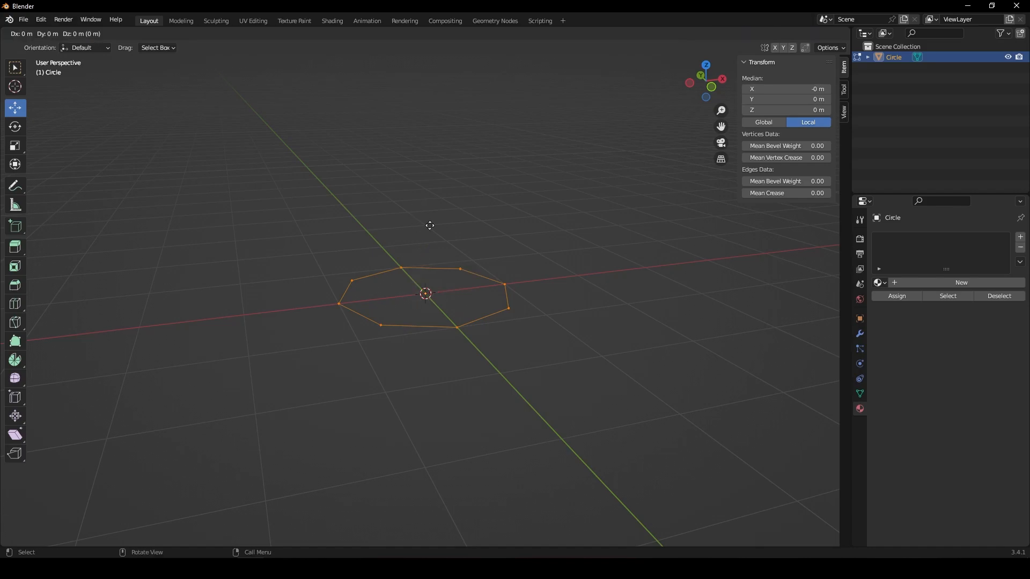
pyautogui.click(430, 135)
pyautogui.press('x')
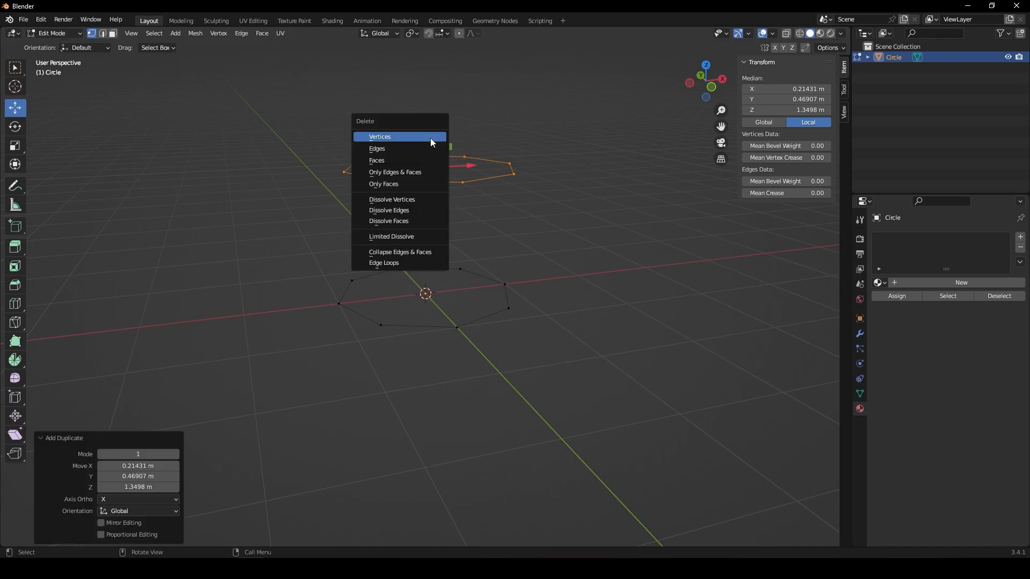
pyautogui.click(432, 140)
# - Extrude all of the circle's vertices freely about 1.87 m upward and about 0.74 m along Y, then undo the extrusion
pyautogui.moveTo(251, 164); pyautogui.dragTo(704, 468)
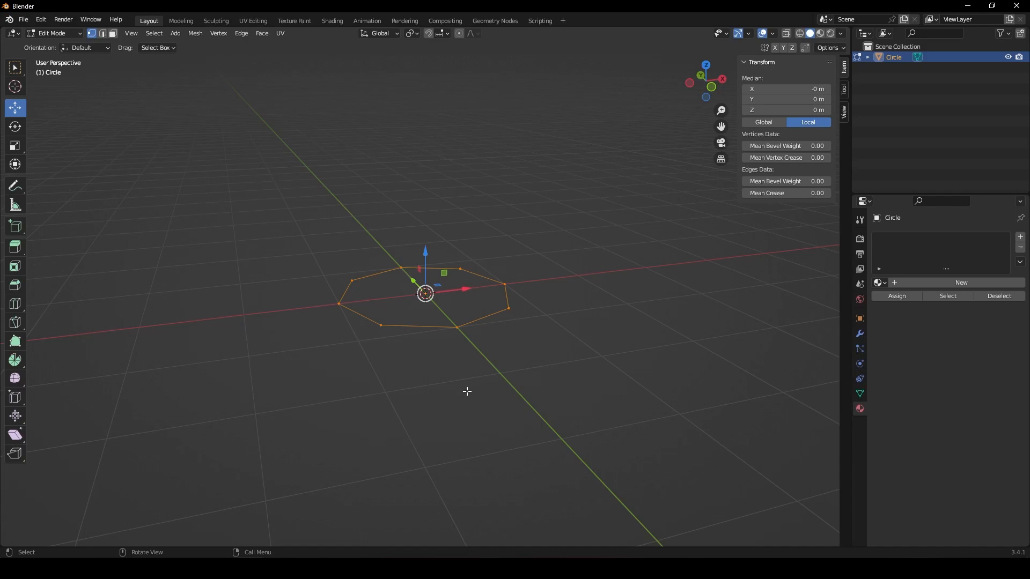
pyautogui.press('e')
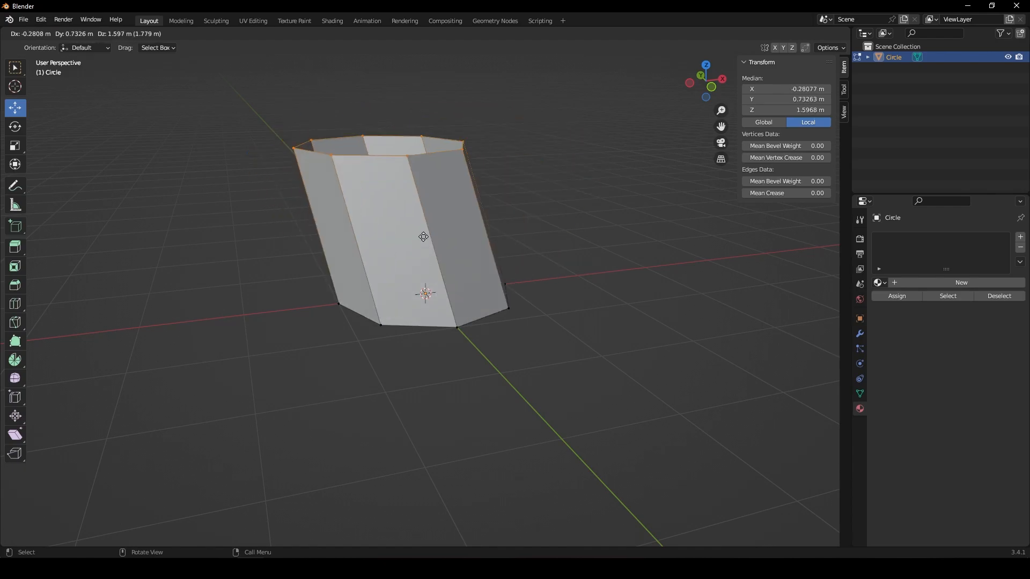
pyautogui.click(449, 228)
pyautogui.hotkey('alt', 'z')
pyautogui.moveTo(449, 228); pyautogui.dragTo(524, 244, button='middle')
pyautogui.hotkey('alt', 'z')
pyautogui.moveTo(543, 312); pyautogui.dragTo(449, 144, button='middle')
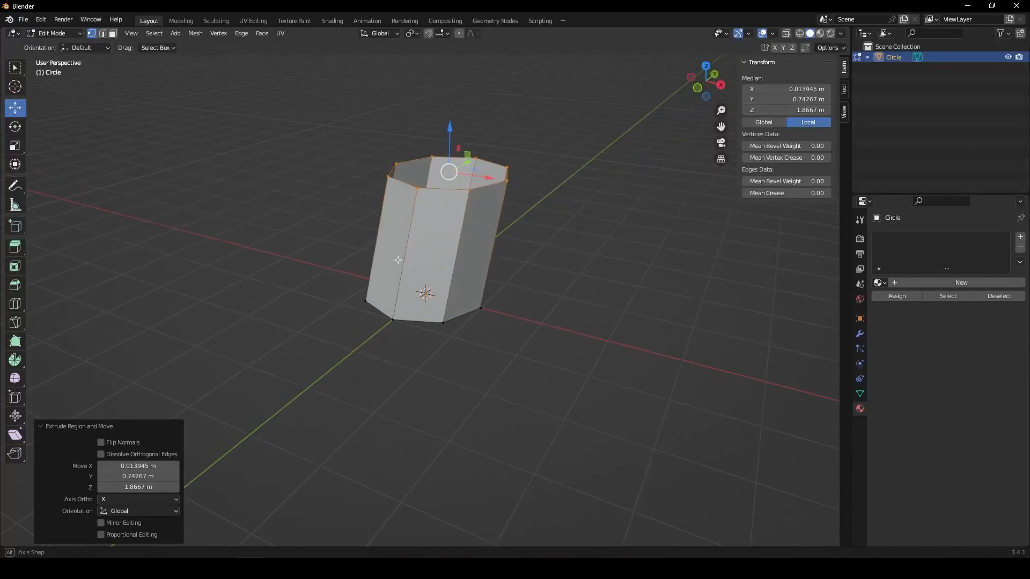
pyautogui.hotkey('ctrl', 'z')
pyautogui.hotkey('ctrl', 'z')
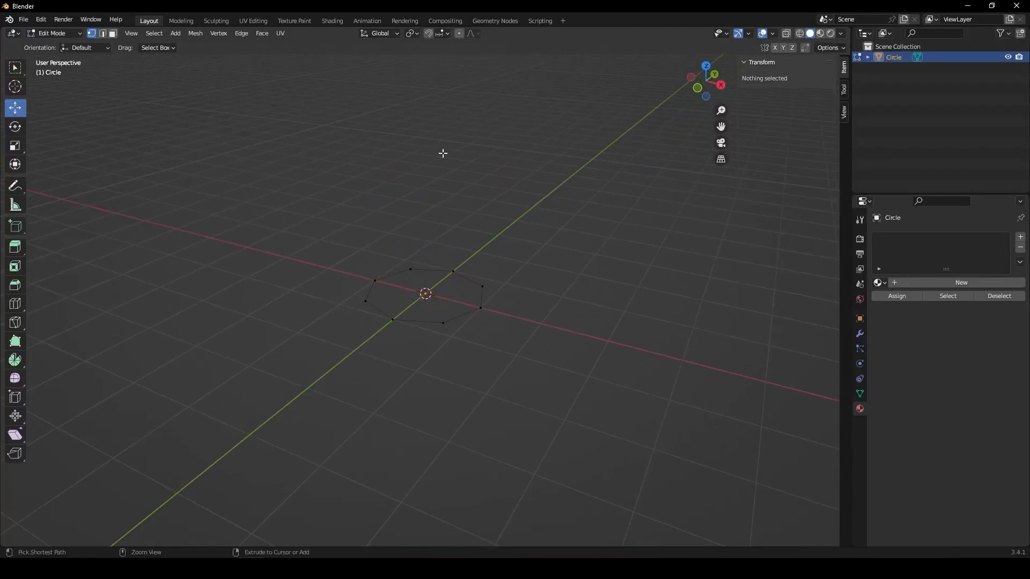
# - Split the 3D viewport into two side-by-side views and set the narrower one to front orthographic
pyautogui.moveTo(442, 244)
pyautogui.mouseDown(button='middle')
pyautogui.moveTo(508, 283)
pyautogui.moveTo(492, 207)
pyautogui.moveTo(567, 182)
pyautogui.moveTo(485, 204)
pyautogui.moveTo(508, 230)
pyautogui.mouseUp(button='middle')
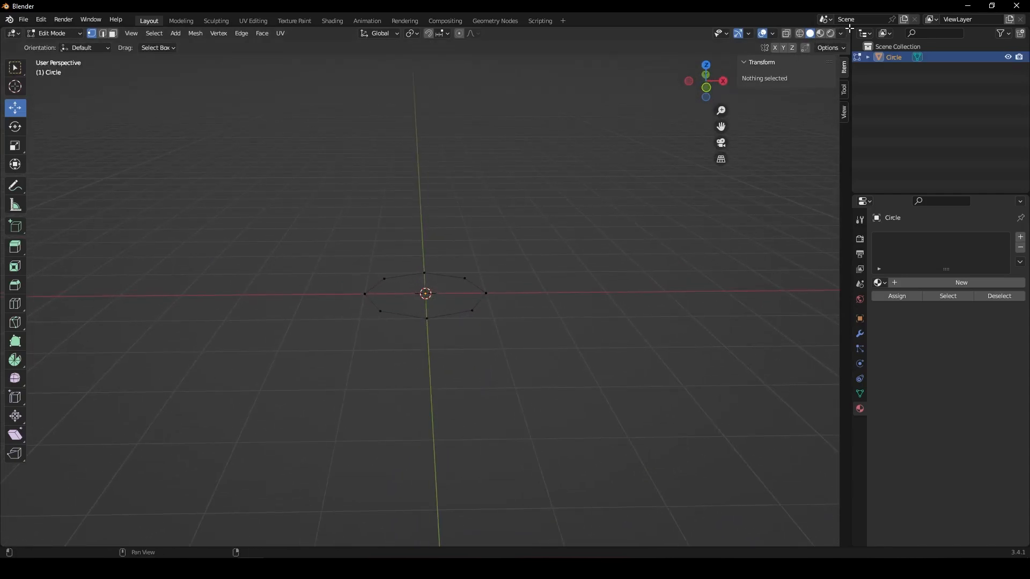
pyautogui.moveTo(849, 28); pyautogui.dragTo(284, 138)
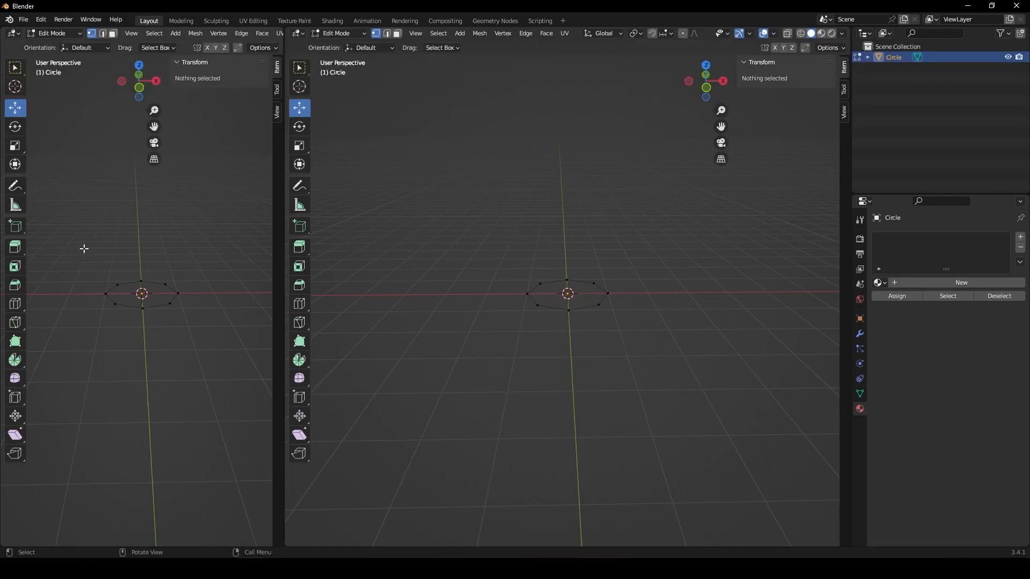
pyautogui.press('KP_1')
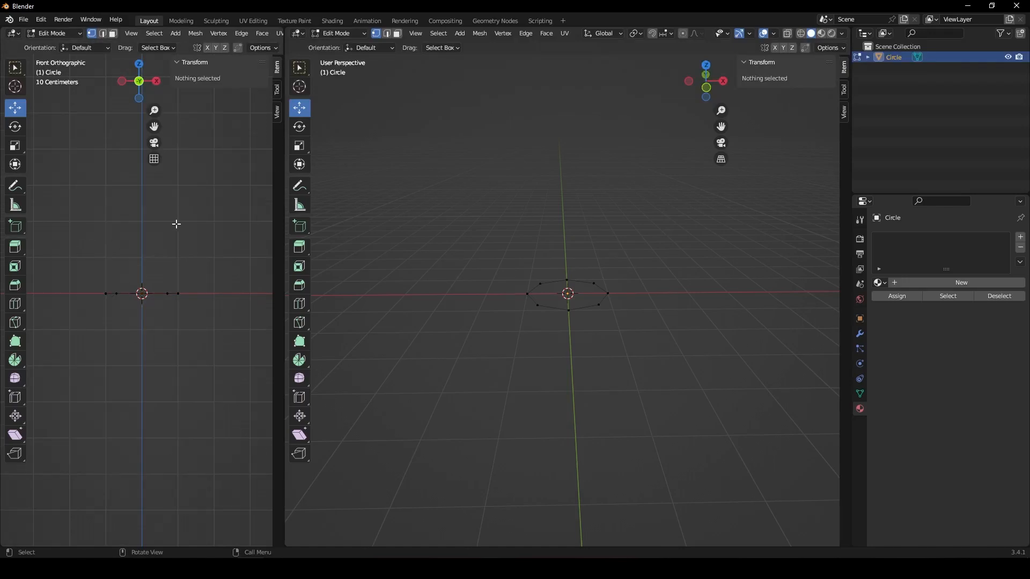
pyautogui.keyDown('shift'); pyautogui.moveTo(125, 261); pyautogui.dragTo(134, 318, button='middle'); pyautogui.keyUp('shift')
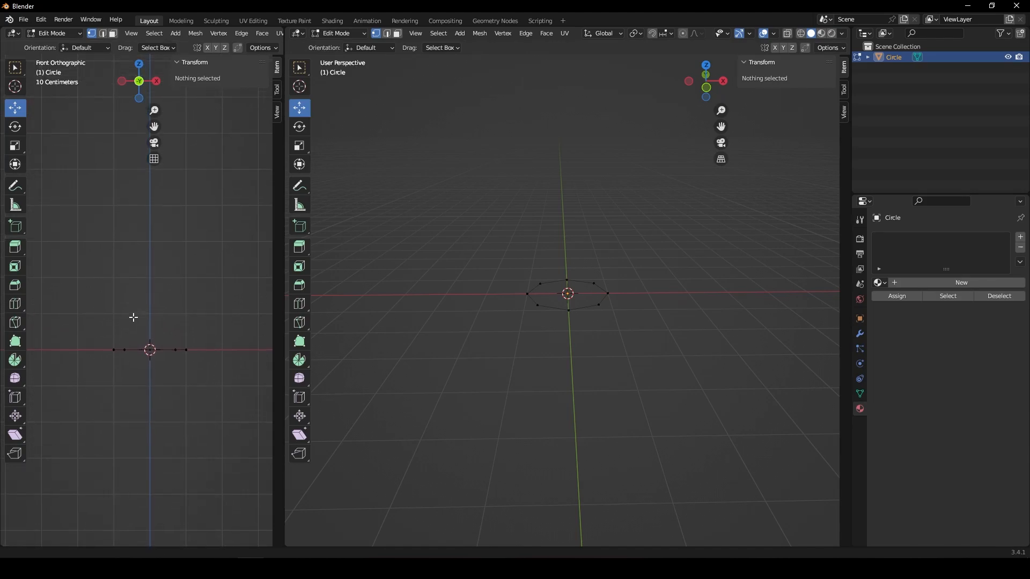
# - Clear the vertex selection and hide the sidebar in the front orthographic view
pyautogui.moveTo(529, 301); pyautogui.dragTo(558, 260, button='middle')
pyautogui.moveTo(644, 234); pyautogui.dragTo(468, 393)
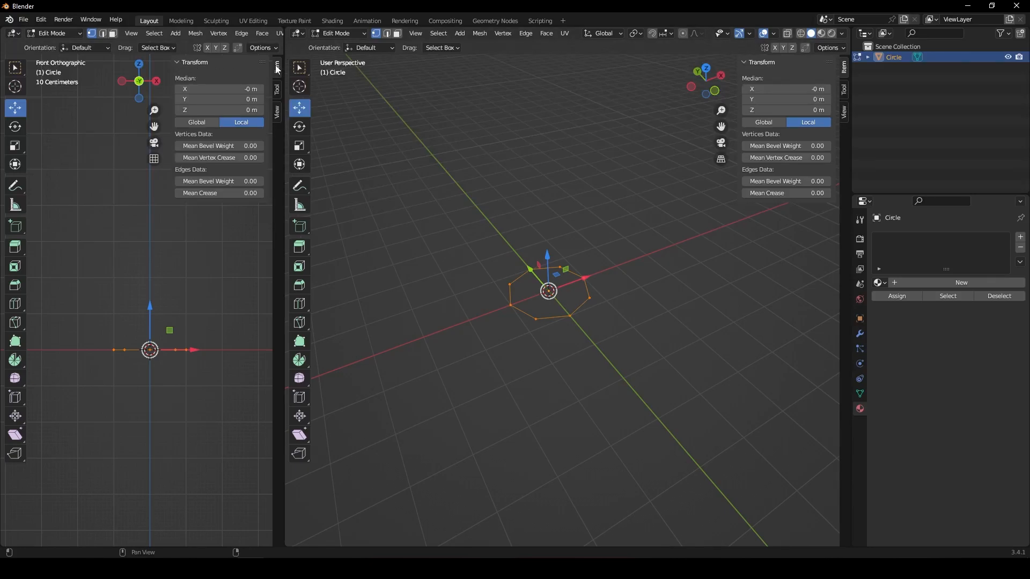
pyautogui.click(144, 229)
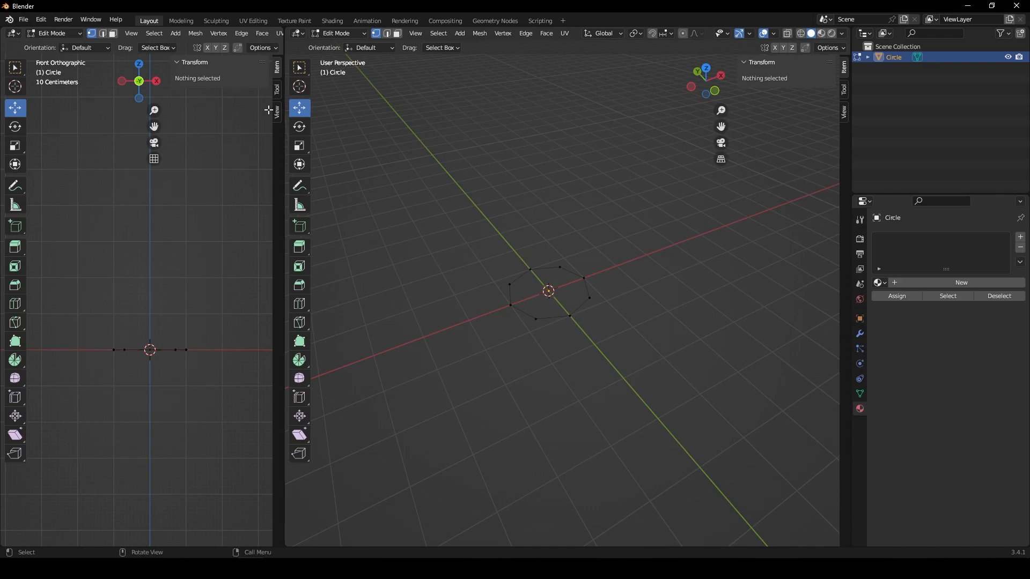
pyautogui.press('n')
pyautogui.press('n')
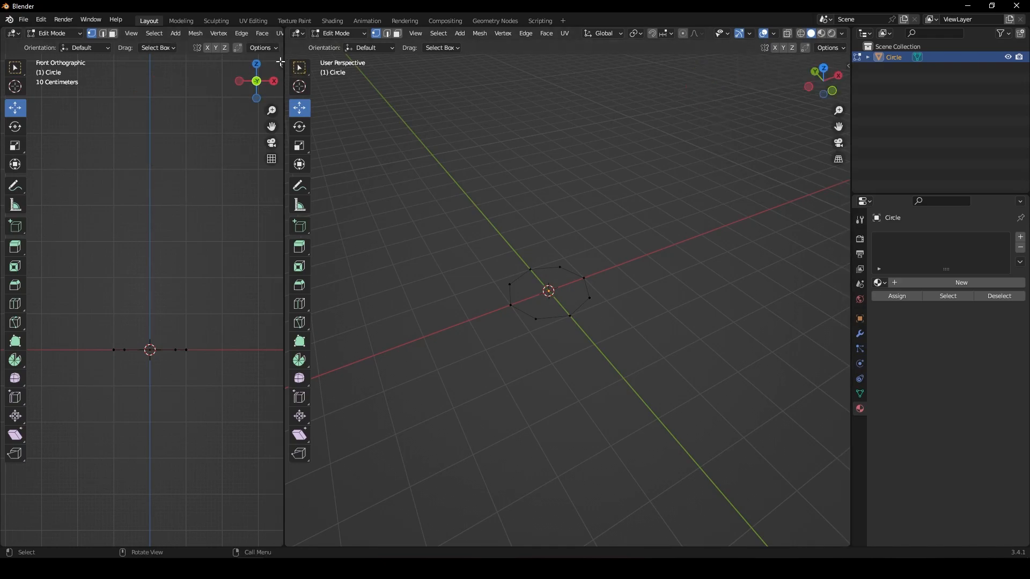
pyautogui.press('n')
pyautogui.press('n')
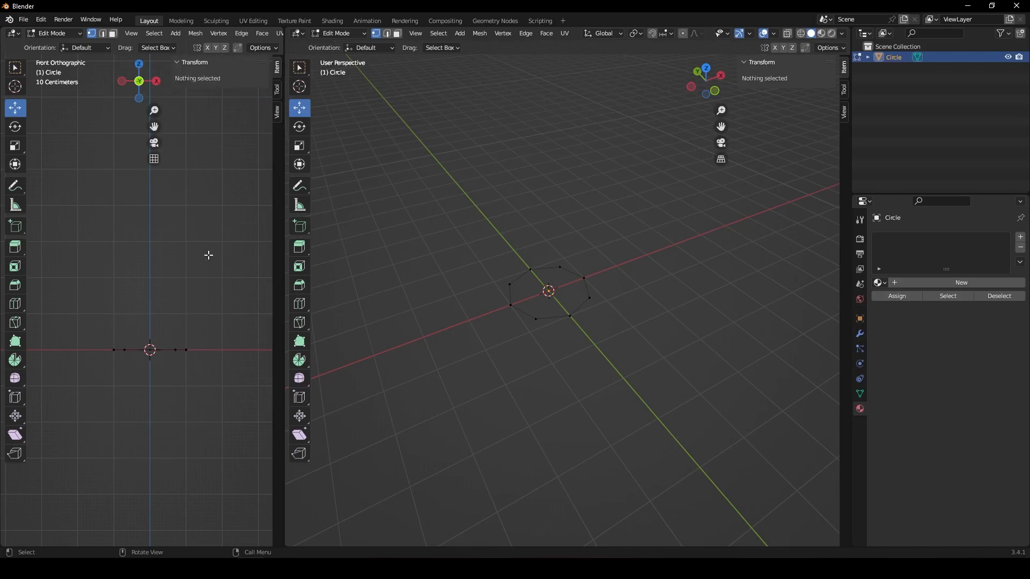
pyautogui.press('n')
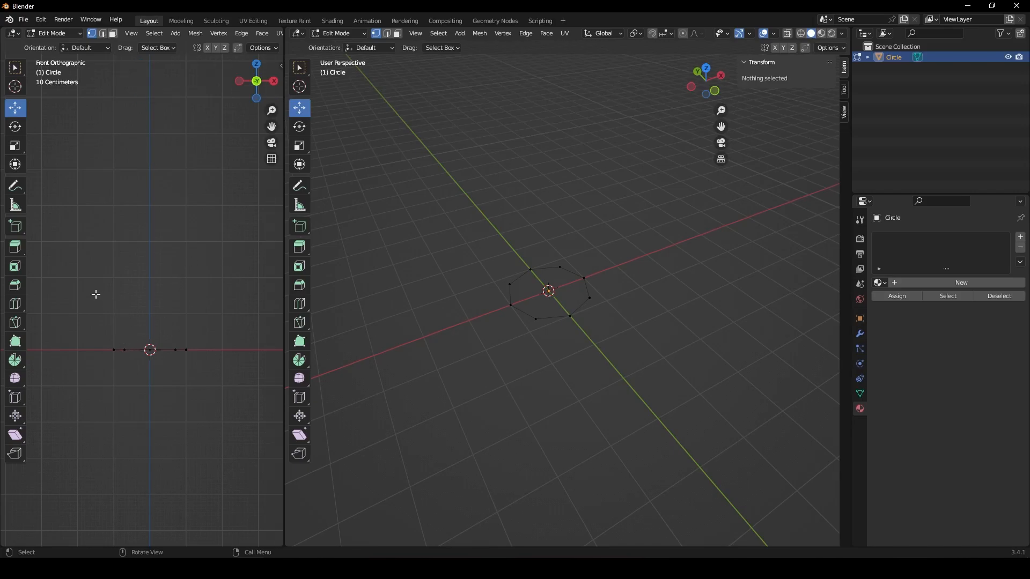
# - Box-select the circle's vertices in the front view and extrude them about 1.53 m along X and 0.94 m along Z
pyautogui.moveTo(77, 291); pyautogui.dragTo(231, 394)
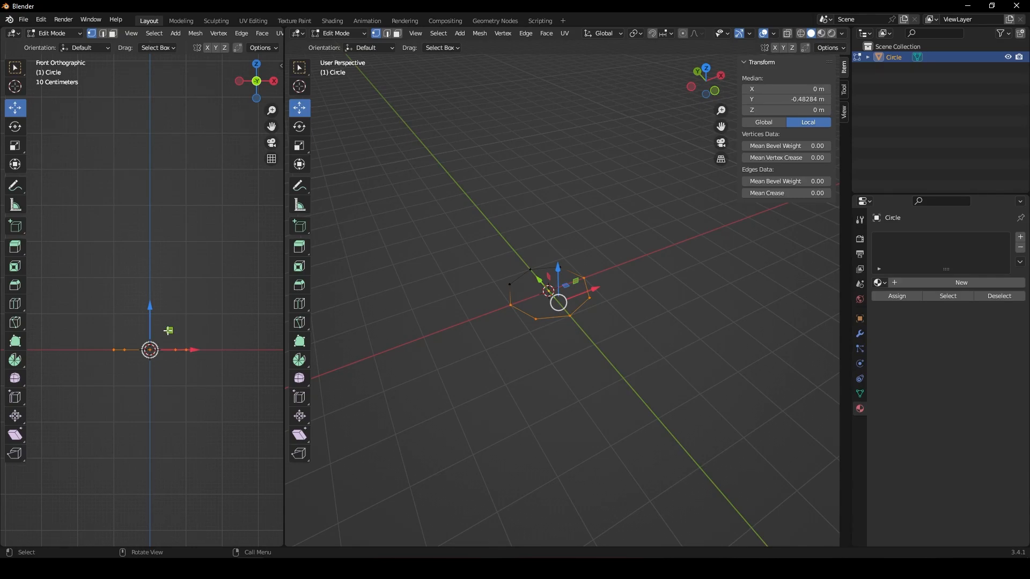
pyautogui.press('e')
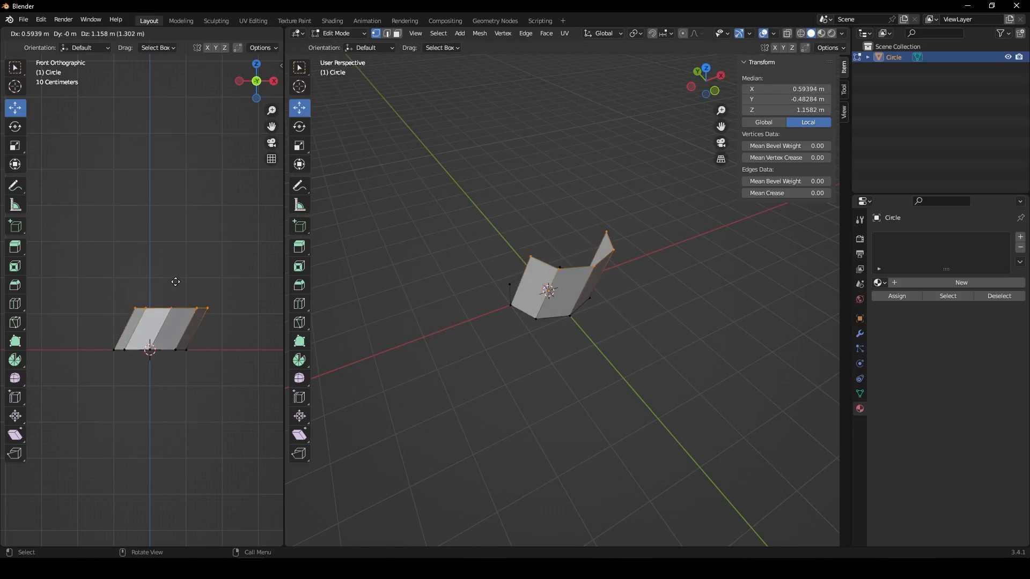
pyautogui.click(209, 290)
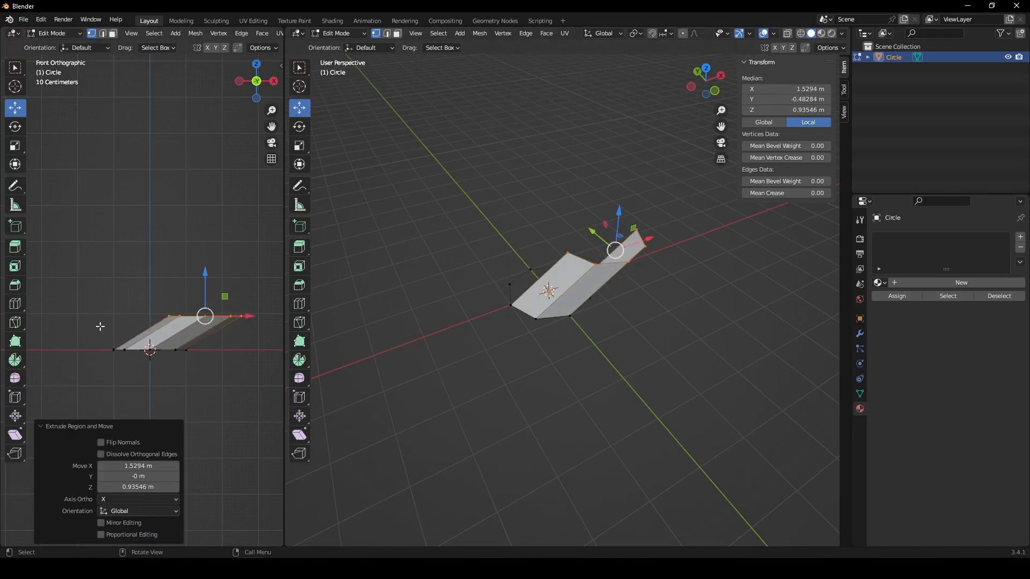
pyautogui.moveTo(81, 320); pyautogui.dragTo(234, 393)
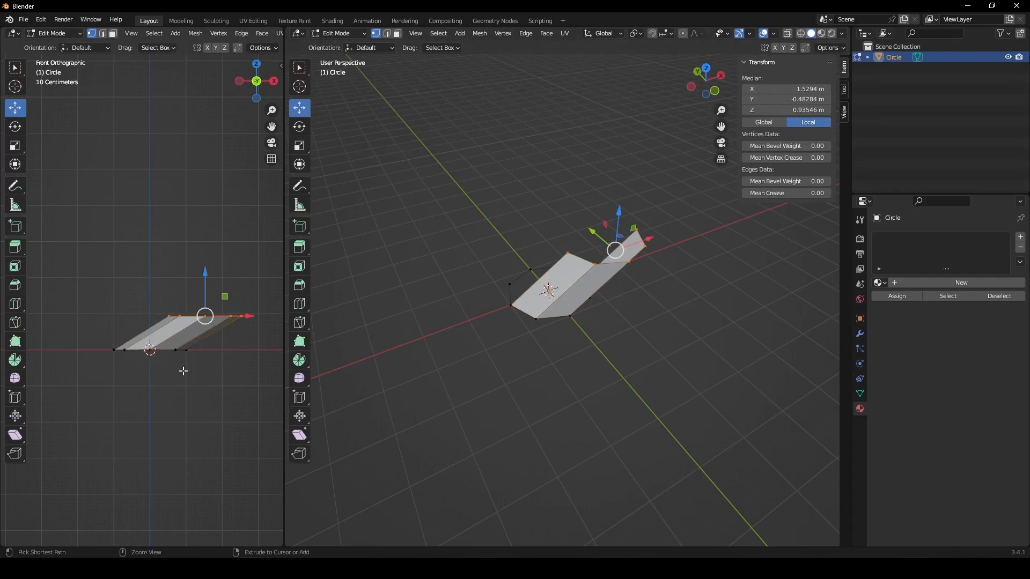
# - Undo the last extrusion and switch to the Select Box tool with nothing selected
pyautogui.hotkey('ctrl', 'z')
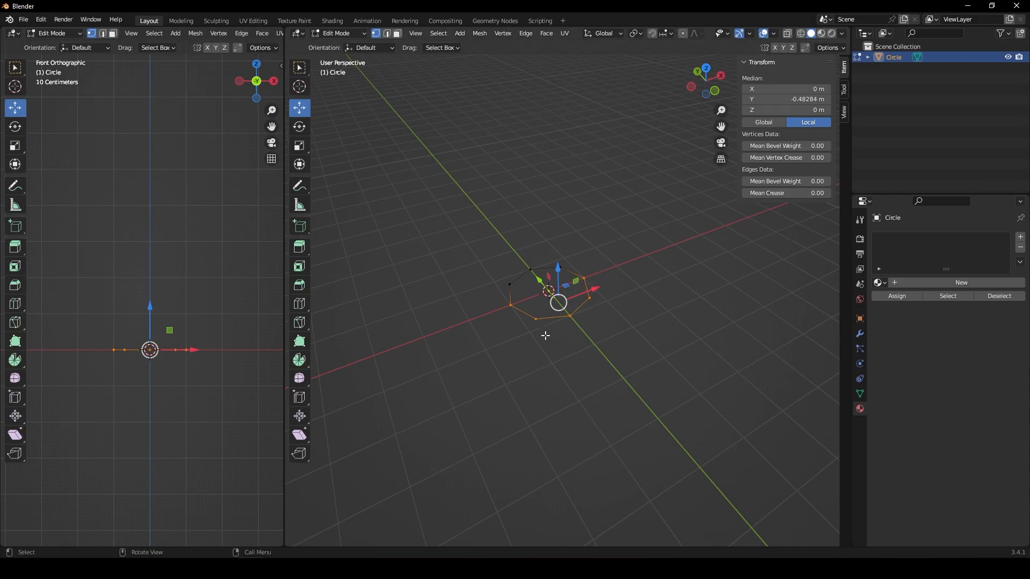
pyautogui.click(300, 68)
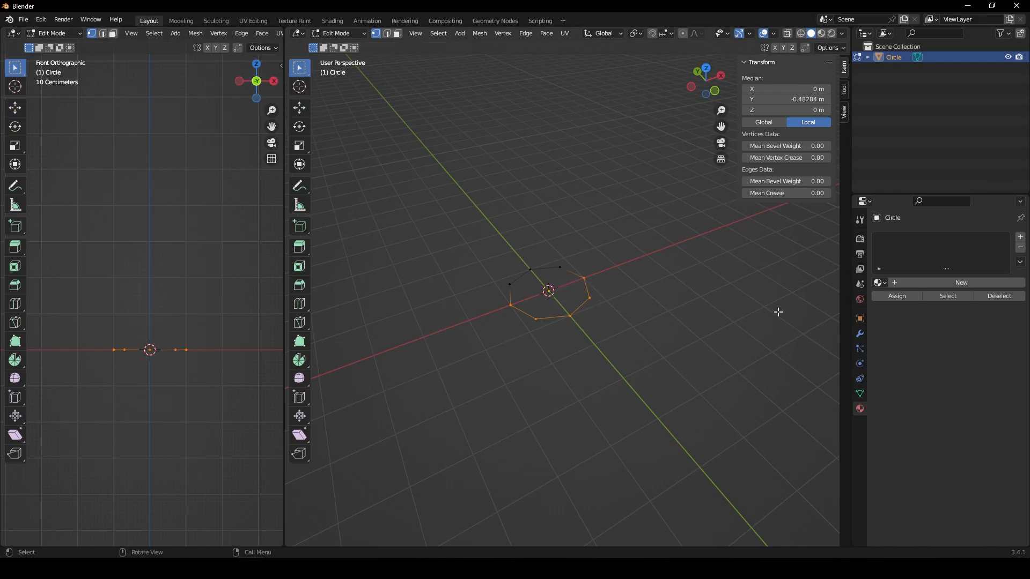
pyautogui.click(717, 306)
# - Box-select all eight circle vertices in the perspective view and extrude them about 0.85 m along Z
pyautogui.moveTo(605, 193); pyautogui.dragTo(397, 435)
pyautogui.press('e')
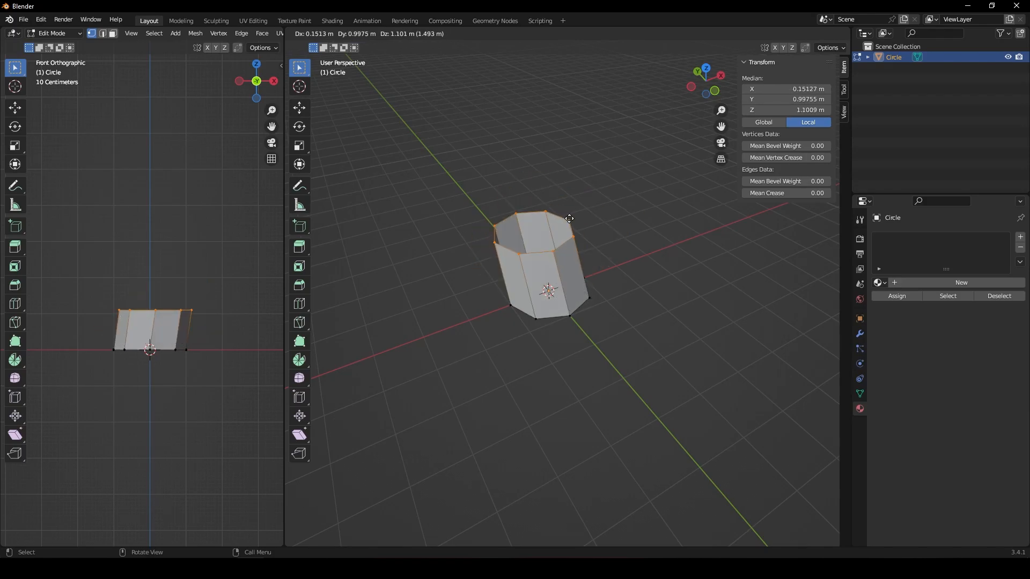
pyautogui.press('z')
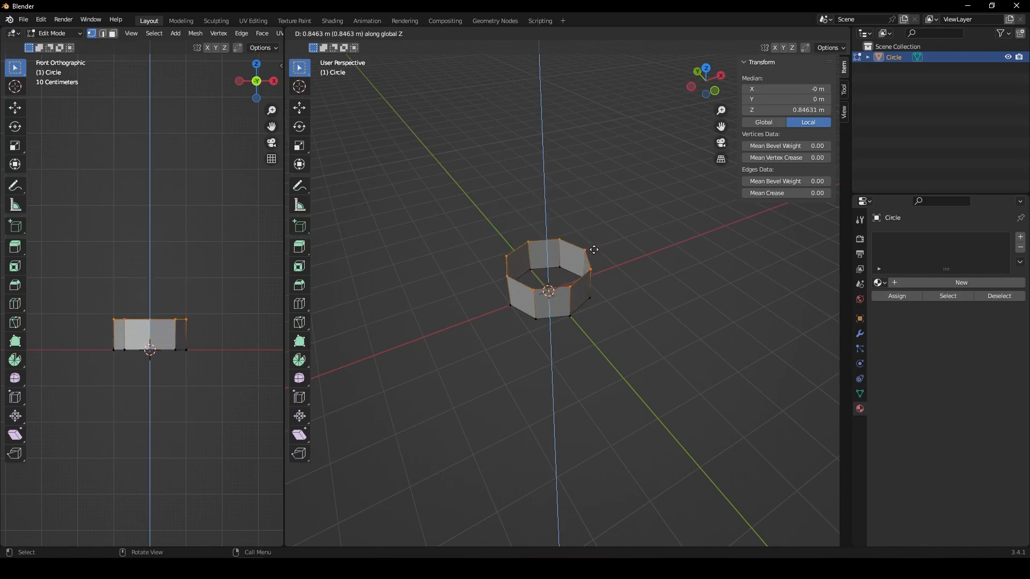
pyautogui.click(594, 250)
# - Scale the extruded upper ring uniformly to about 1.53 so the walls flare outward
pyautogui.moveTo(554, 398); pyautogui.dragTo(596, 297, button='middle')
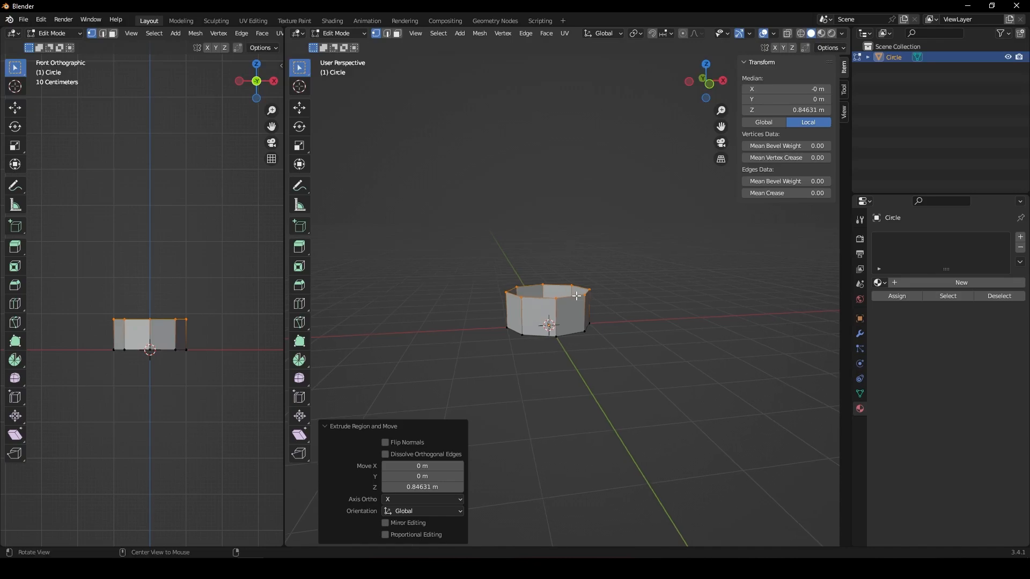
pyautogui.press('s')
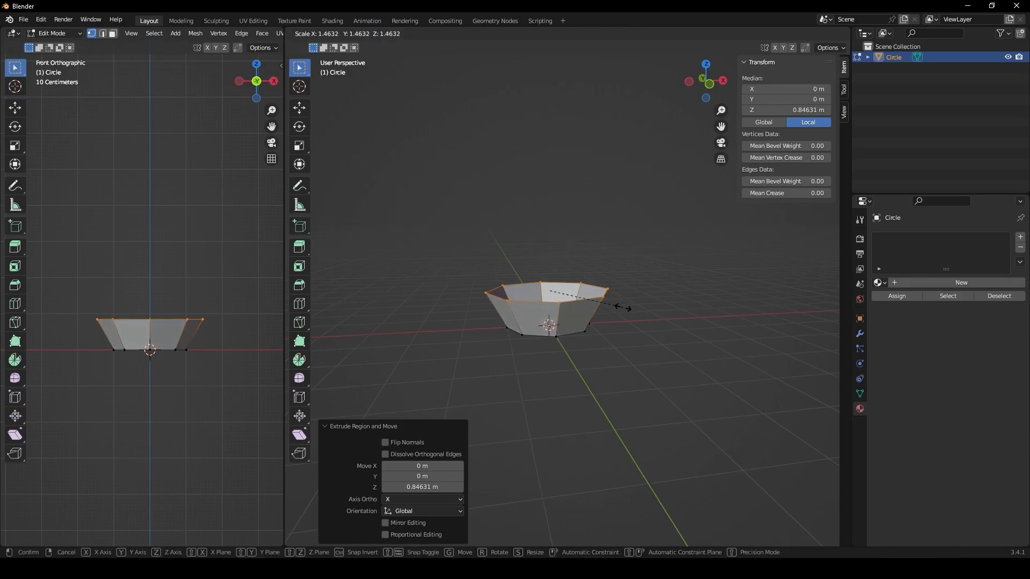
pyautogui.click(627, 307)
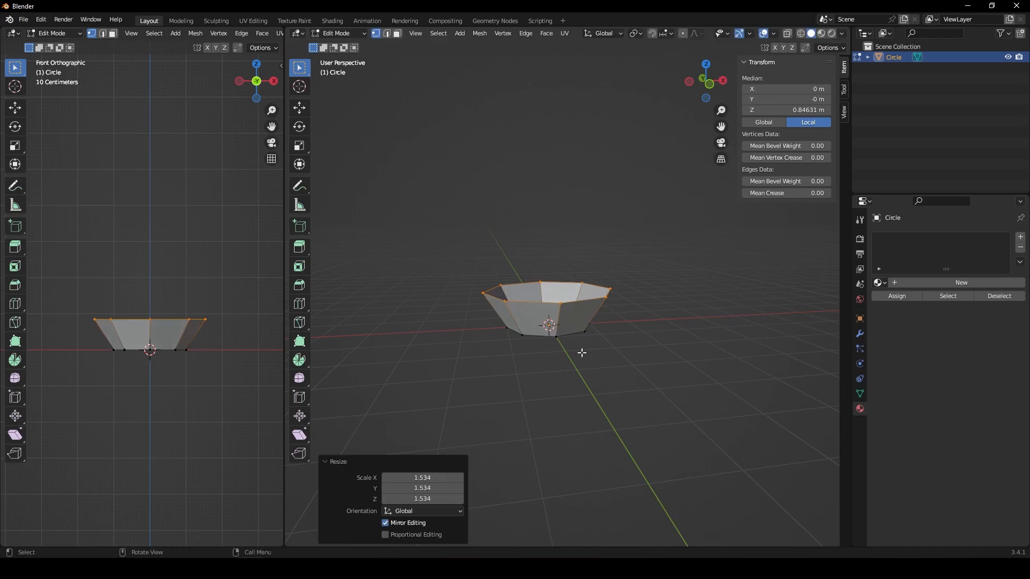
# - Extrude the widened ring about 1.59 m along Z and scale the new top ring down to about 0.39
pyautogui.press('e')
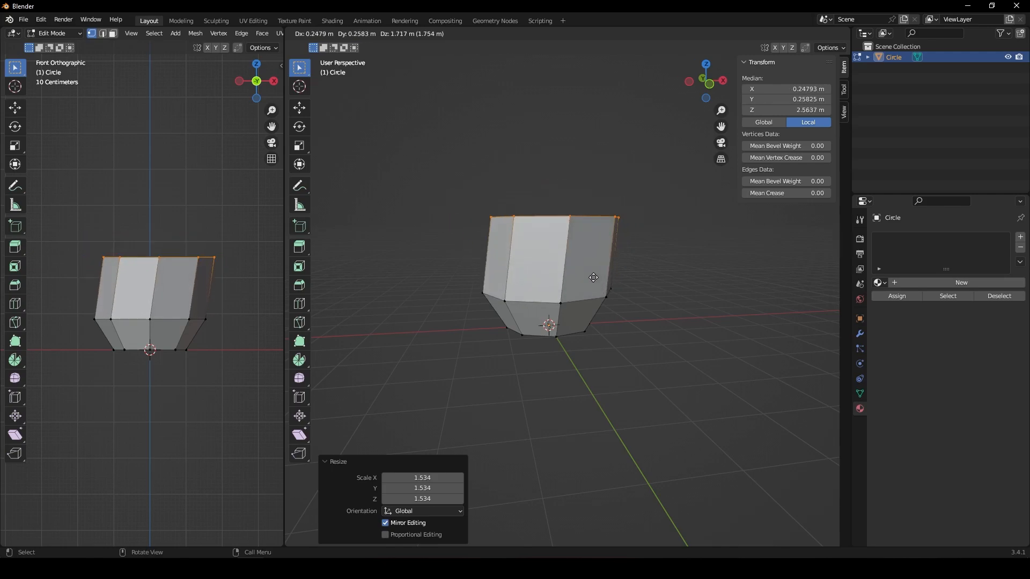
pyautogui.press('z')
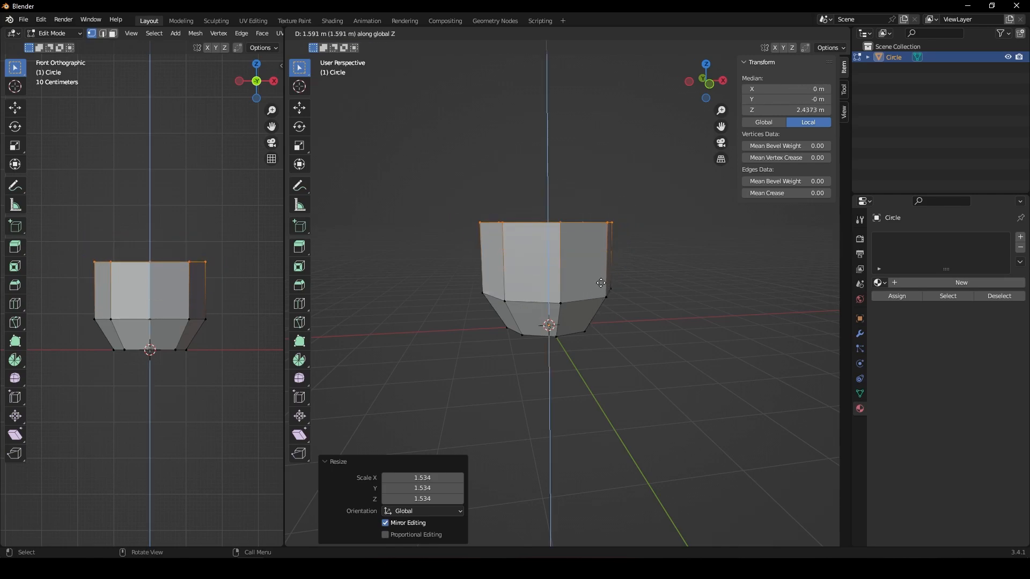
pyautogui.click(601, 283)
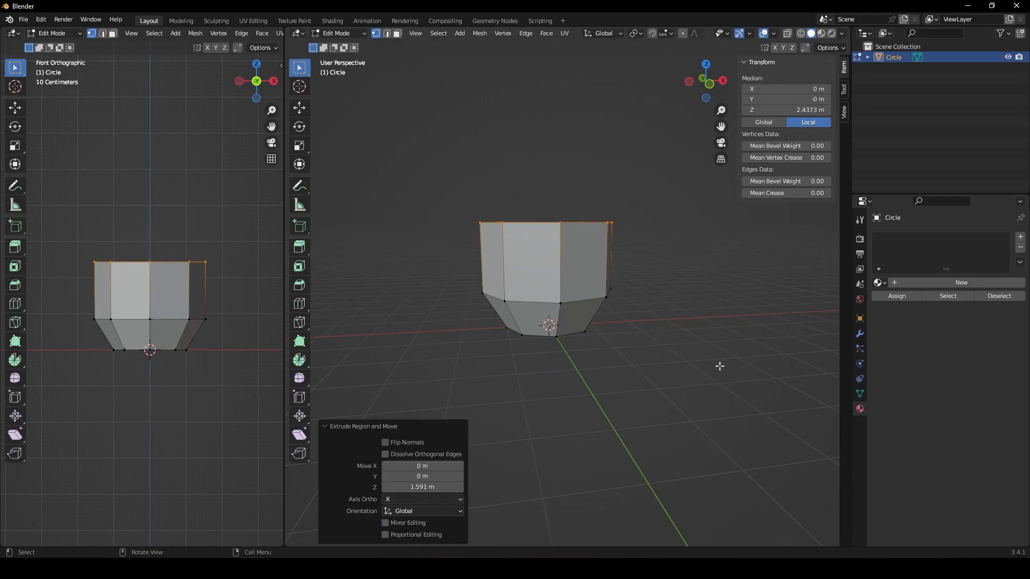
pyautogui.press('s')
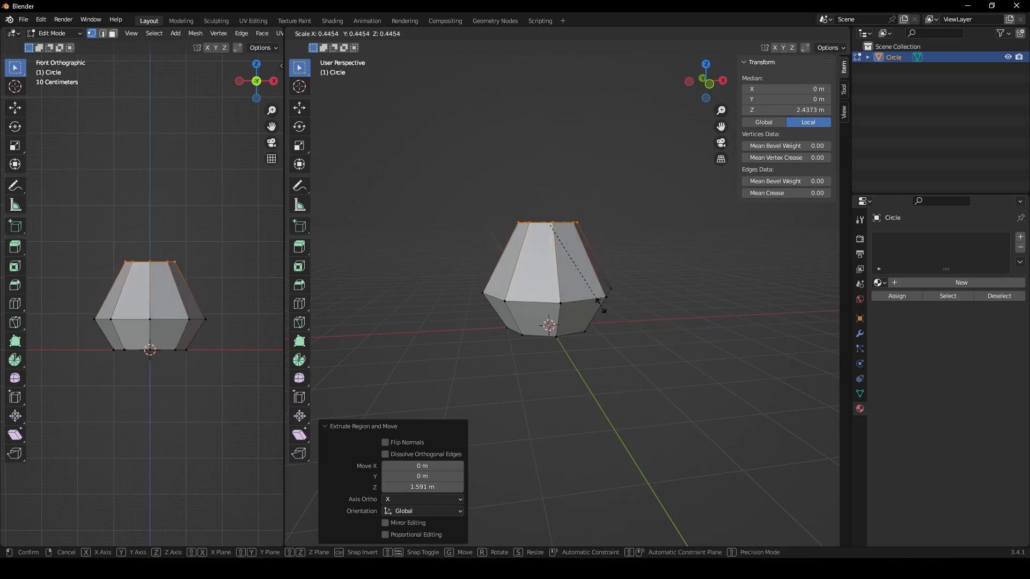
pyautogui.click(590, 292)
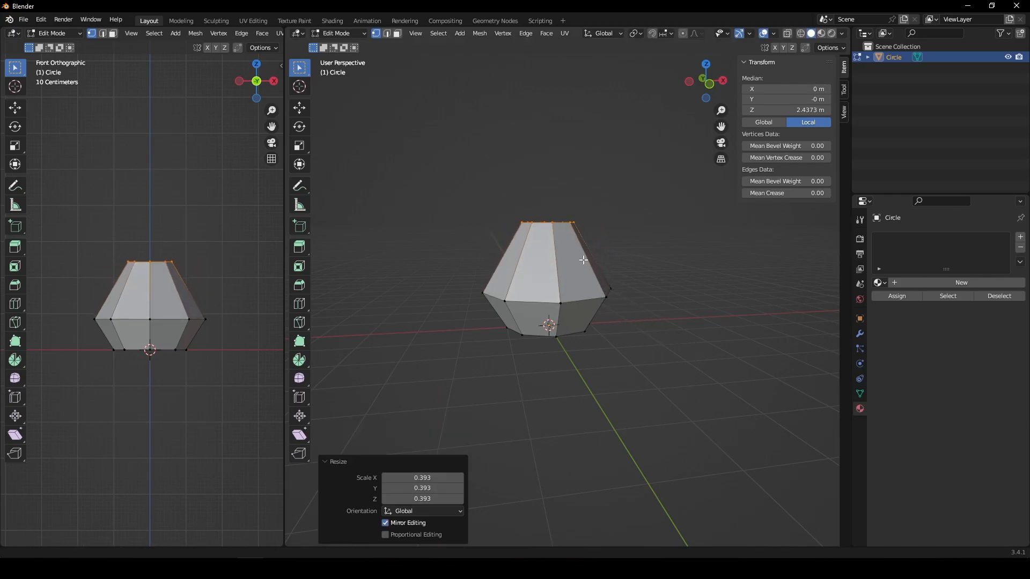
# - Extrude the narrow top ring about 1.32 m along Z to form a straight neck
pyautogui.moveTo(590, 293); pyautogui.dragTo(565, 324, button='middle')
pyautogui.press('e')
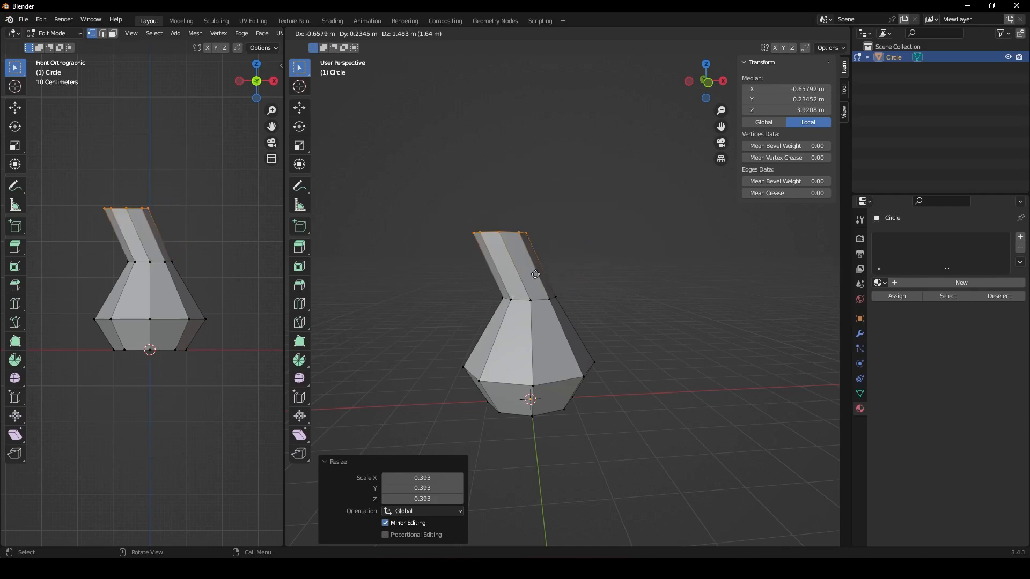
pyautogui.press('z')
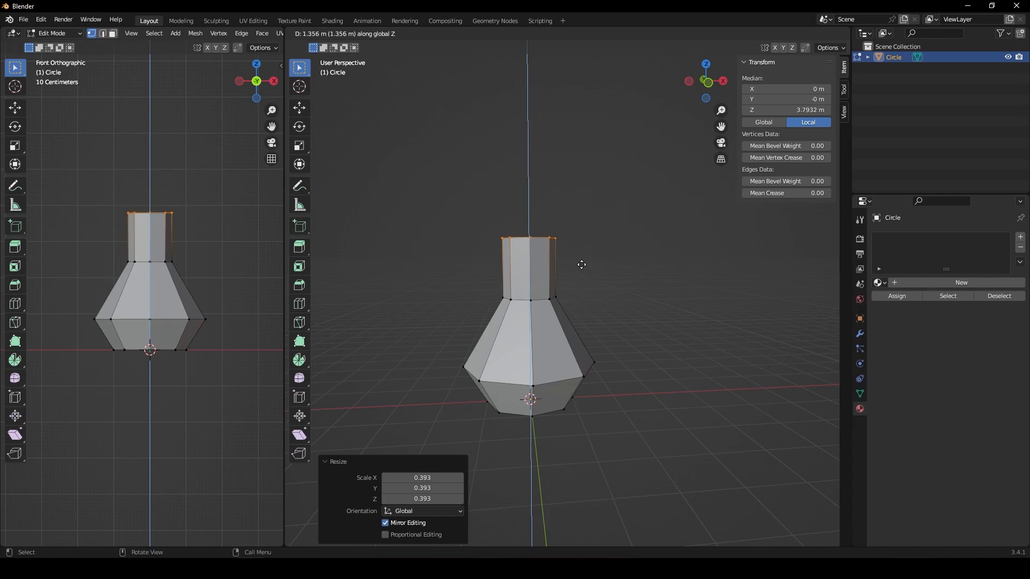
pyautogui.click(582, 266)
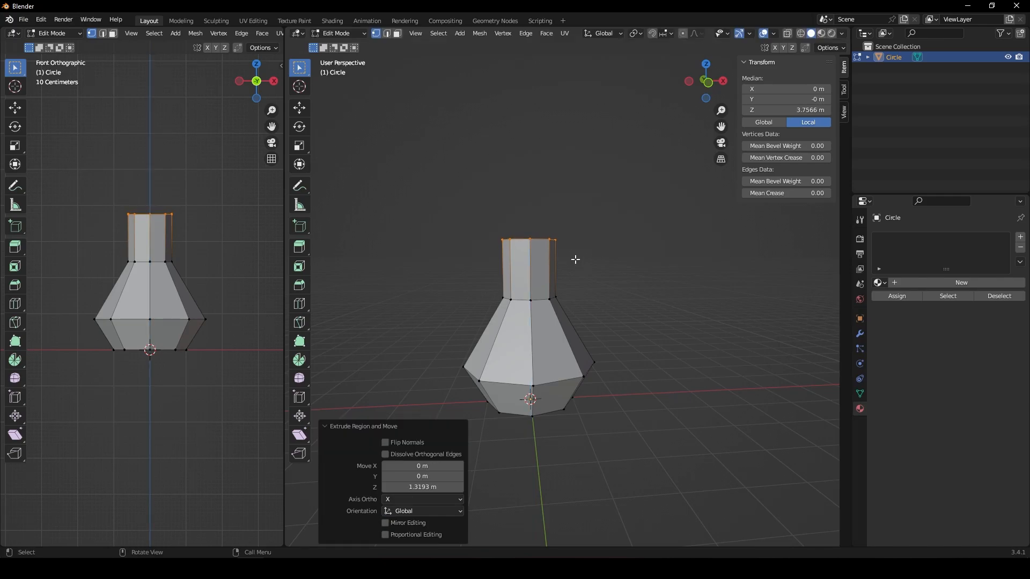
# - Extrude the neck's top ring about 1.1 m along Z and scale it to about 2.23 for a flared mouth
pyautogui.moveTo(575, 260); pyautogui.dragTo(552, 274, button='middle')
pyautogui.press('g')
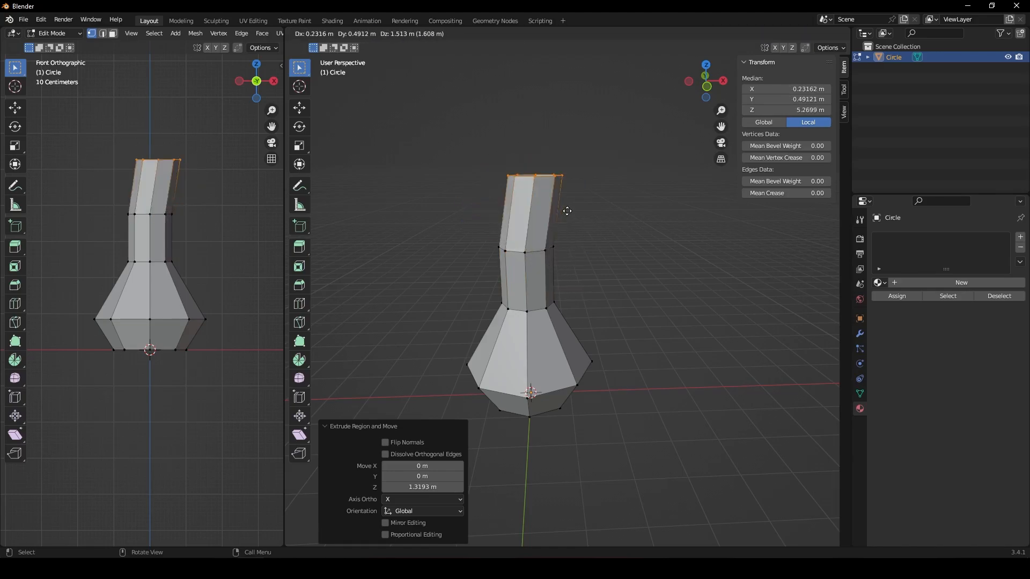
pyautogui.press('z')
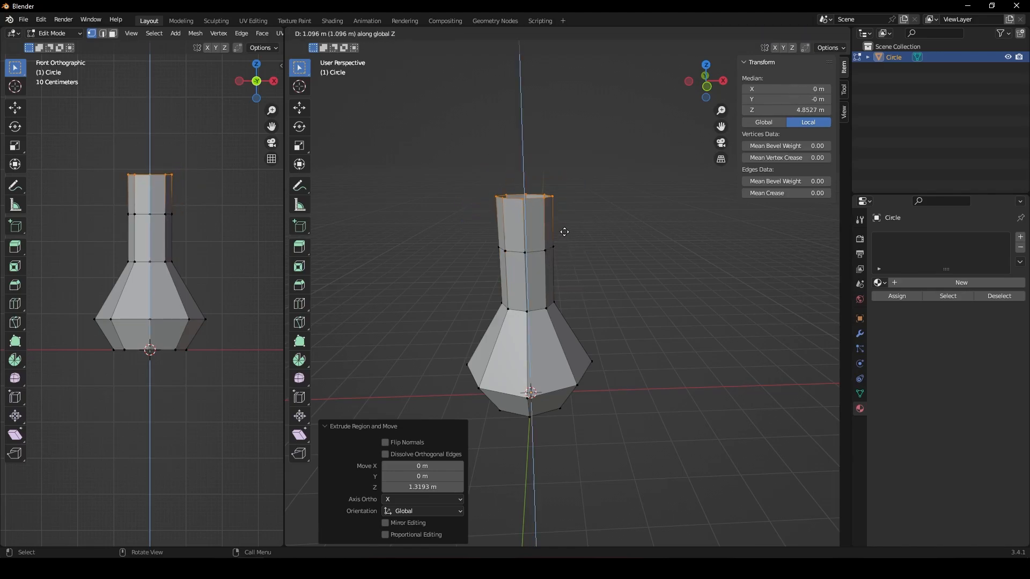
pyautogui.click(564, 231)
pyautogui.press('s')
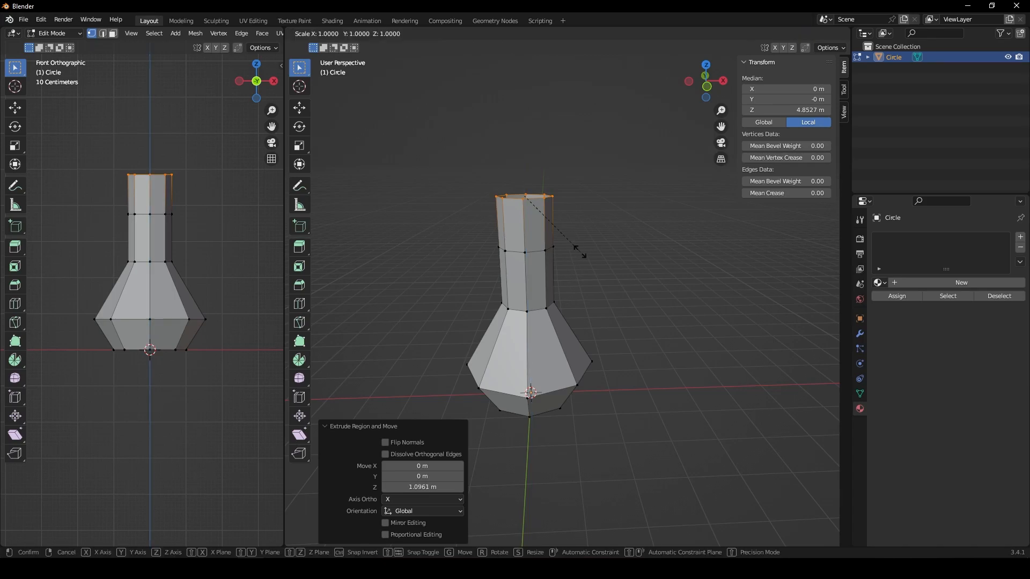
pyautogui.click(642, 313)
pyautogui.scroll(-4, 526, 219)
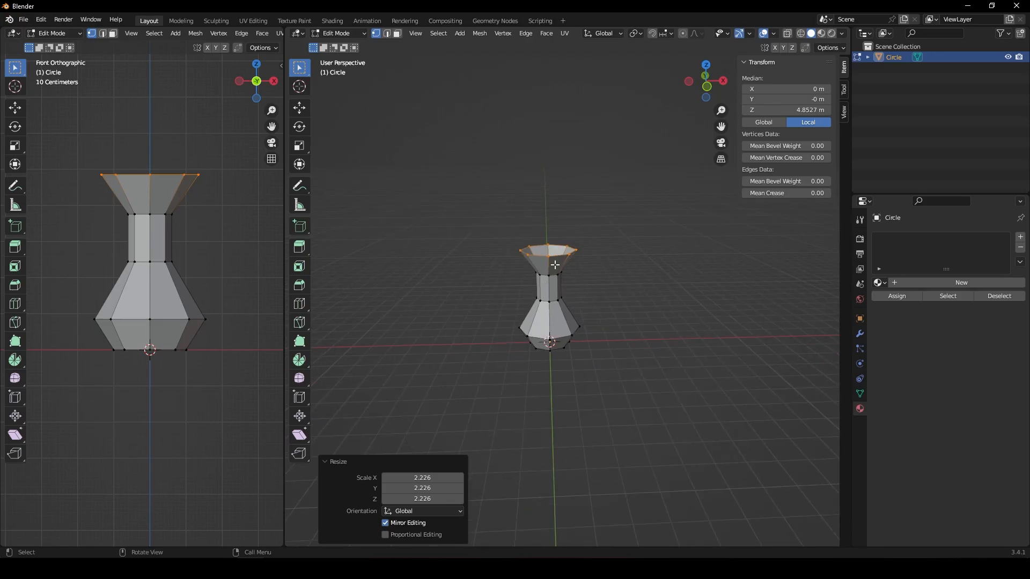
# - Switch to Object Mode and inspect the vase shape and its open underside
pyautogui.press('Tab')
pyautogui.moveTo(530, 285); pyautogui.dragTo(596, 224, button='middle')
pyautogui.scroll(3, 587, 269)
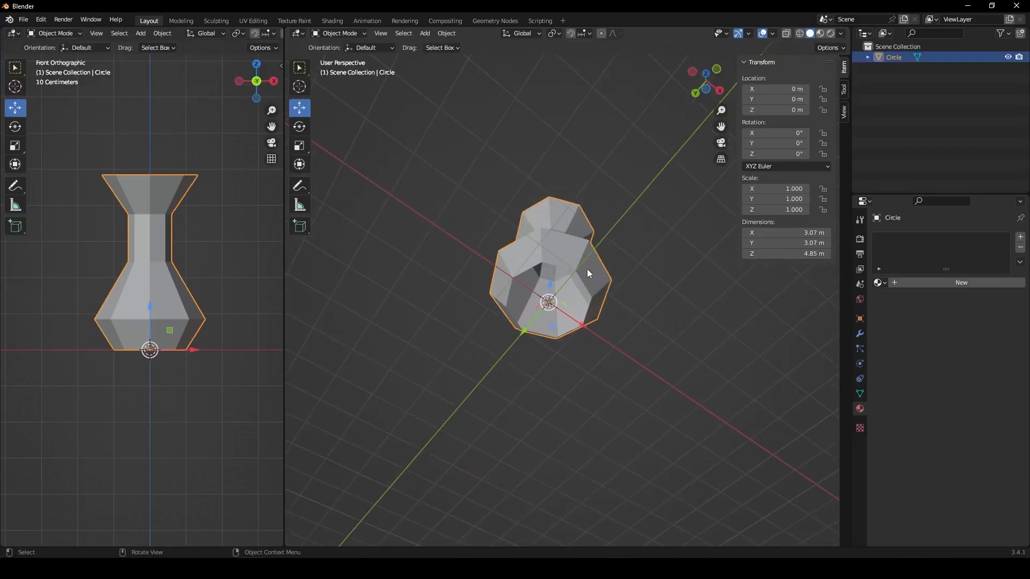
pyautogui.moveTo(554, 258); pyautogui.dragTo(541, 290, button='middle')
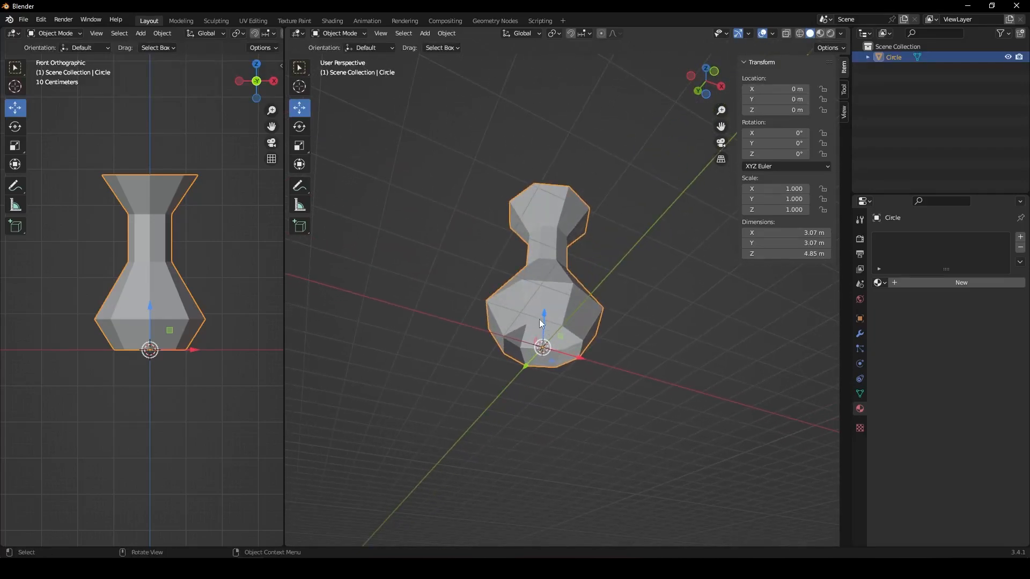
pyautogui.scroll(3, 540, 321)
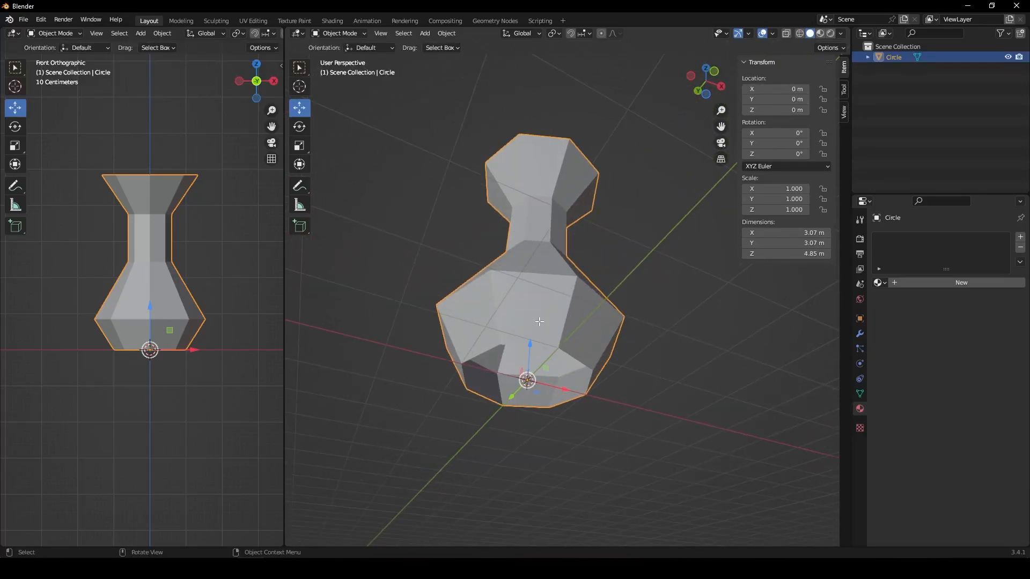
# - Return to Edit Mode and select a single vertex on the open bottom rim
pyautogui.press('Tab')
pyautogui.click(507, 344)
pyautogui.moveTo(508, 344); pyautogui.dragTo(576, 229, button='middle')
pyautogui.click(558, 237)
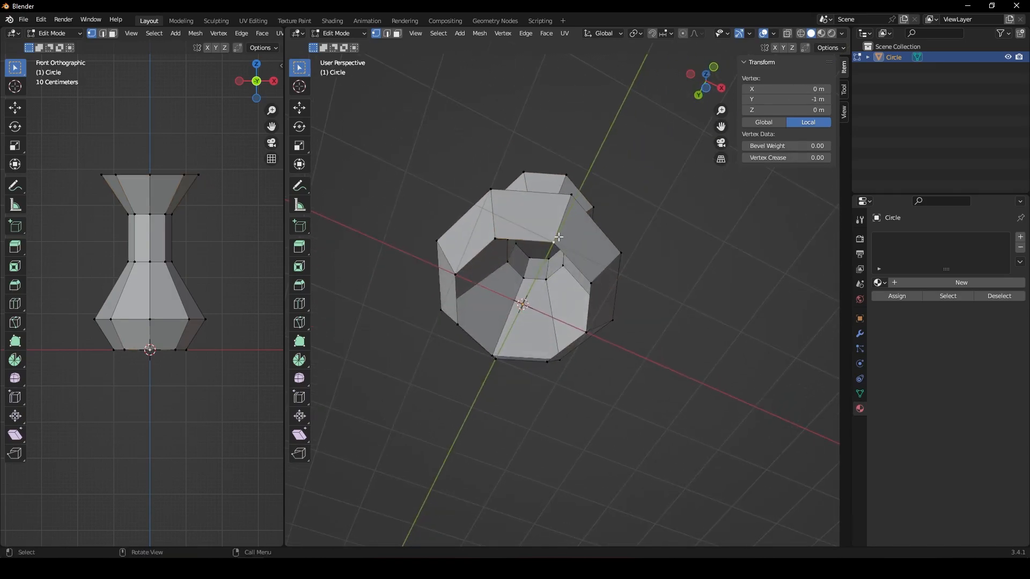
# - Try loop selection on a vertical edge line of the vase and on its bottom rim
pyautogui.keyDown('alt'); pyautogui.click(494, 237); pyautogui.keyUp('alt')
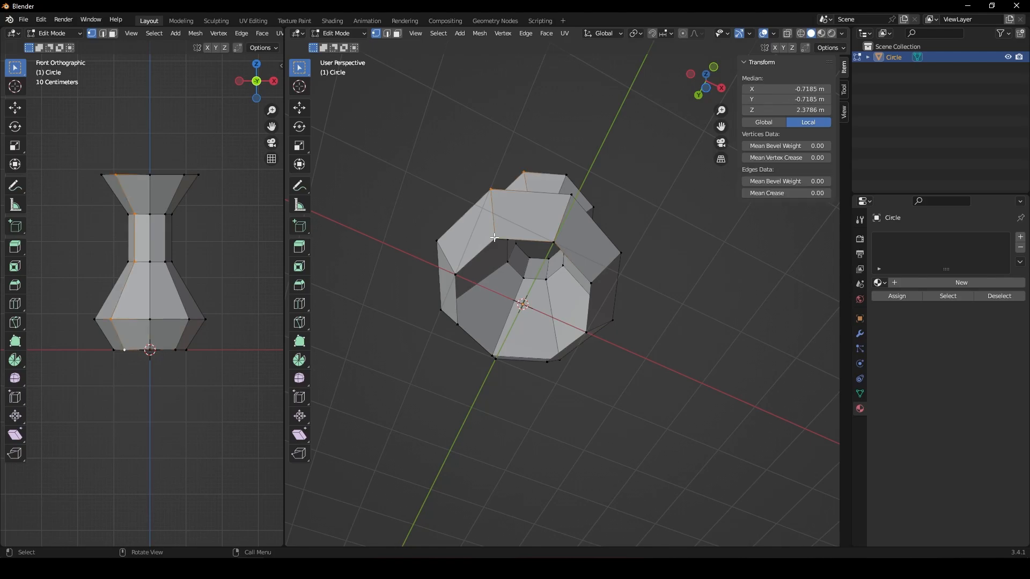
pyautogui.moveTo(493, 170); pyautogui.dragTo(531, 278, button='middle')
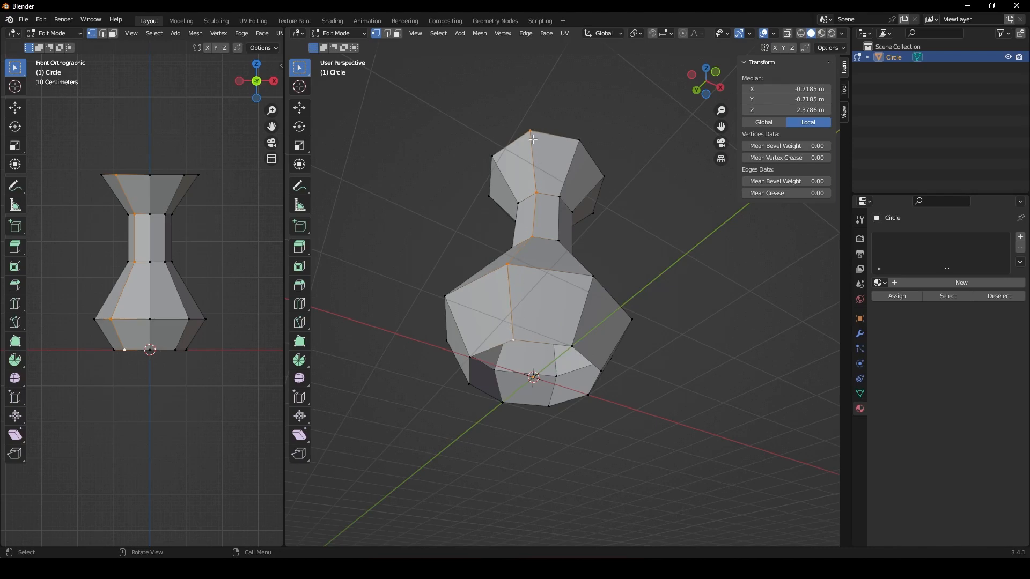
pyautogui.keyDown('alt'); pyautogui.click(521, 341); pyautogui.keyUp('alt')
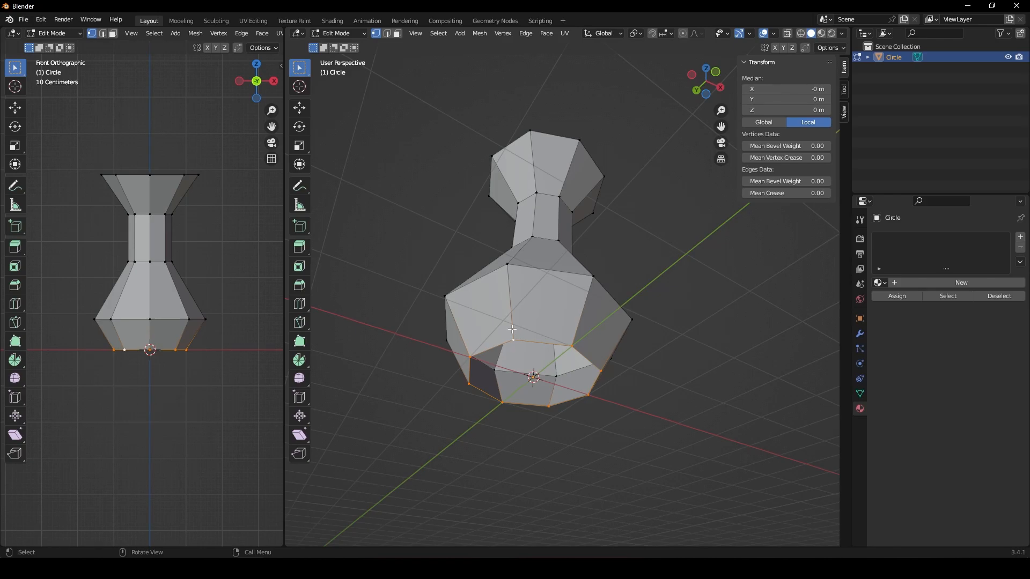
pyautogui.keyDown('alt'); pyautogui.click(512, 328); pyautogui.keyUp('alt')
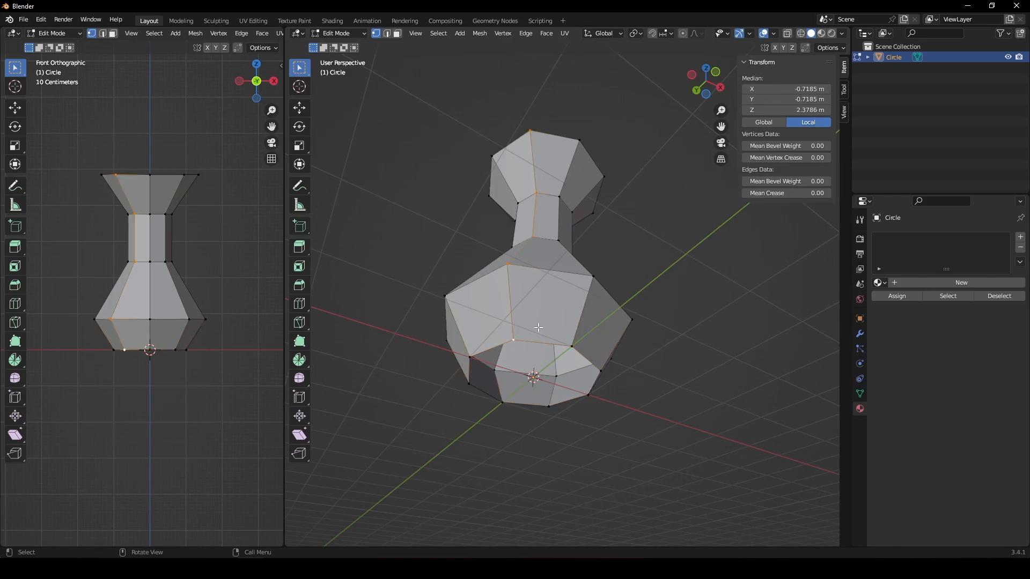
# - Select all eight vertices of the open bottom rim one after another
pyautogui.moveTo(538, 327); pyautogui.dragTo(515, 284, button='middle')
pyautogui.scroll(3, 509, 277)
pyautogui.scroll(-1, 507, 271)
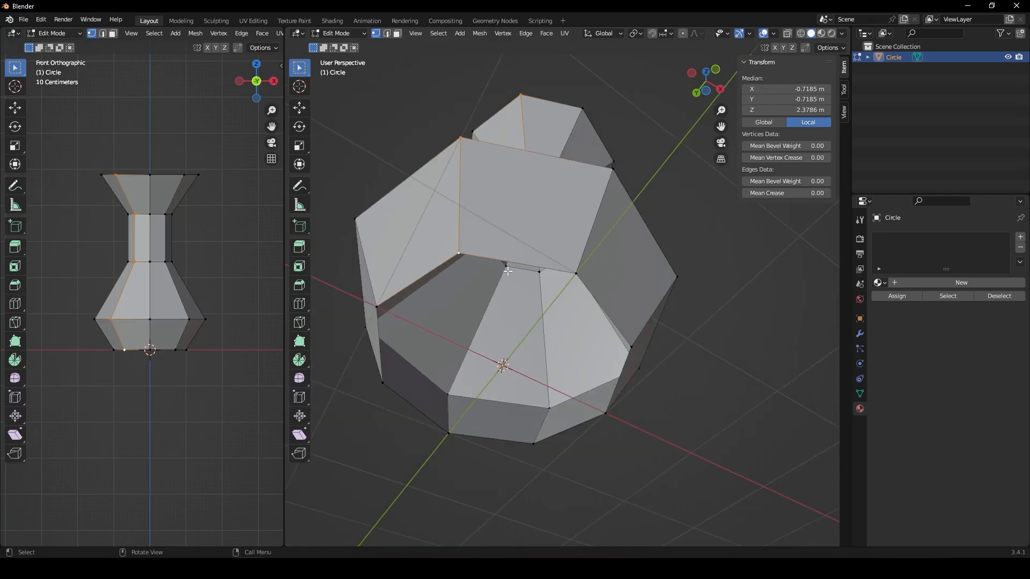
pyautogui.click(461, 252)
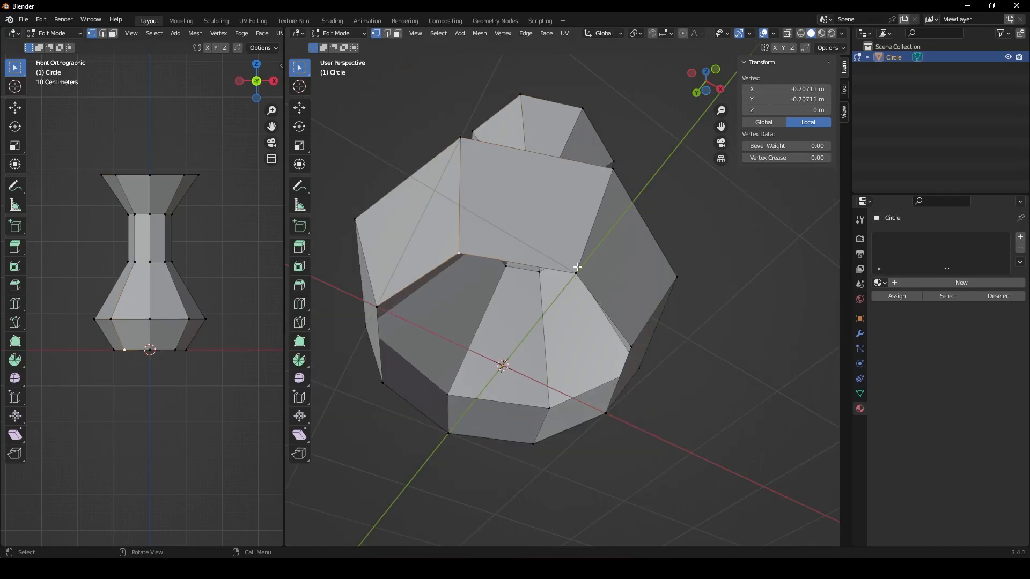
pyautogui.keyDown('shift'); pyautogui.click(576, 269); pyautogui.keyUp('shift')
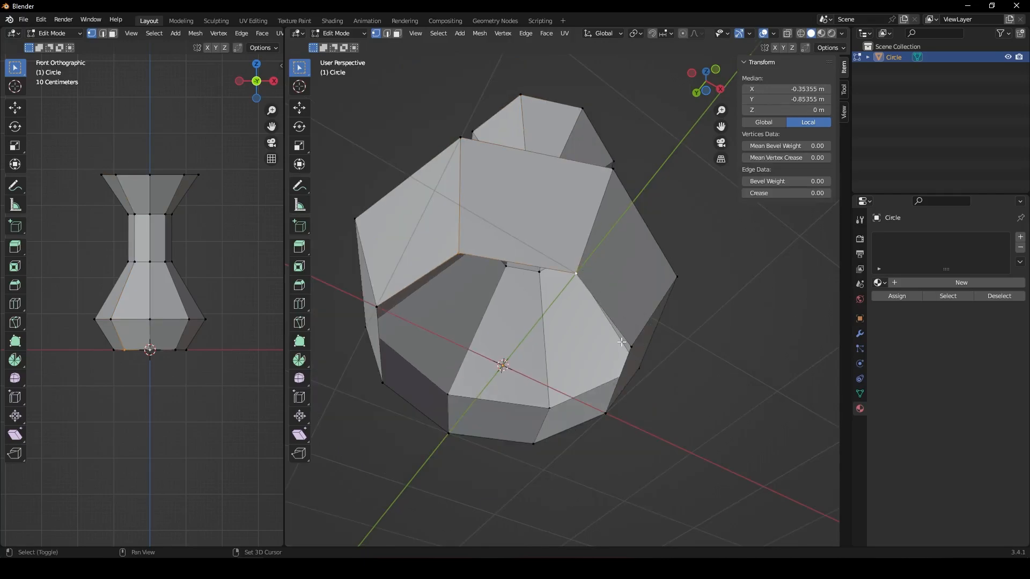
pyautogui.keyDown('shift'); pyautogui.click(630, 347); pyautogui.keyUp('shift')
pyautogui.keyDown('shift'); pyautogui.click(607, 414); pyautogui.keyUp('shift')
pyautogui.keyDown('shift'); pyautogui.click(534, 443); pyautogui.keyUp('shift')
pyautogui.keyDown('shift'); pyautogui.click(448, 435); pyautogui.keyUp('shift')
pyautogui.keyDown('shift'); pyautogui.click(382, 383); pyautogui.keyUp('shift')
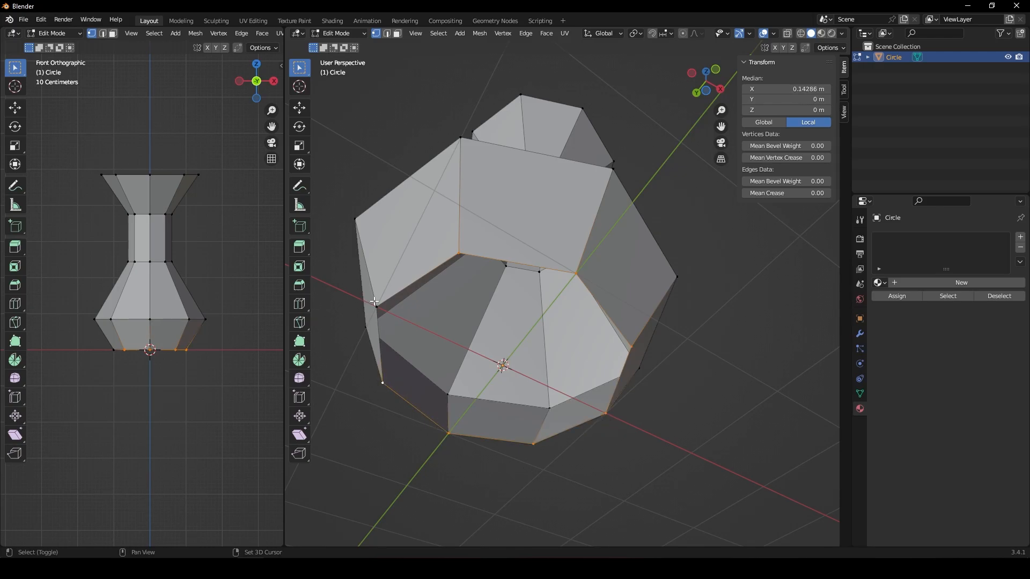
pyautogui.keyDown('shift'); pyautogui.click(376, 305); pyautogui.keyUp('shift')
pyautogui.click(518, 243)
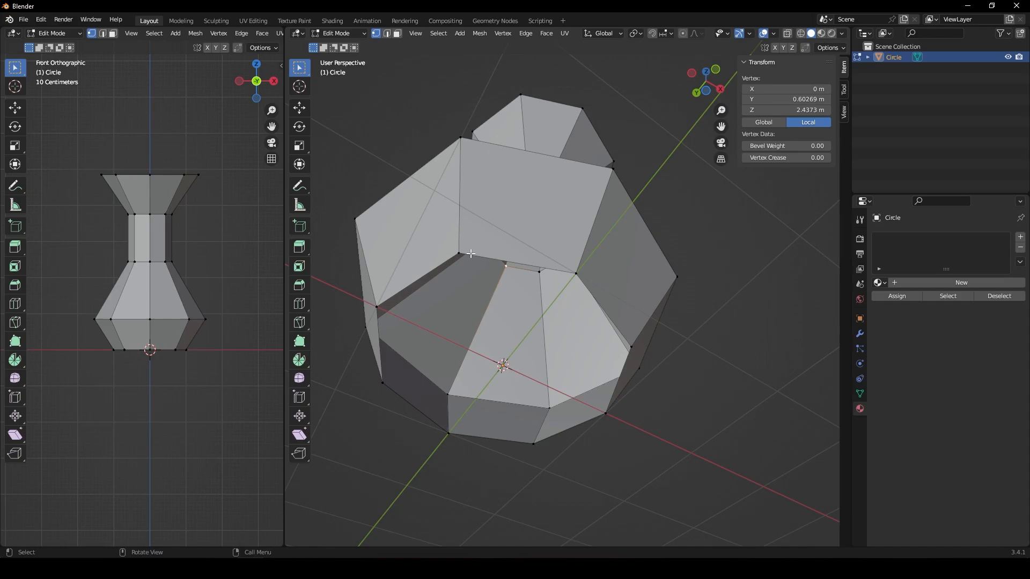
pyautogui.hotkey('ctrl', 'z')
# - Extrude the vase's open bottom rim in place and scale the new ring inward to about 0.105
pyautogui.moveTo(544, 379); pyautogui.dragTo(552, 338, button='middle')
pyautogui.moveTo(628, 244); pyautogui.dragTo(651, 308, button='middle')
pyautogui.press('g')
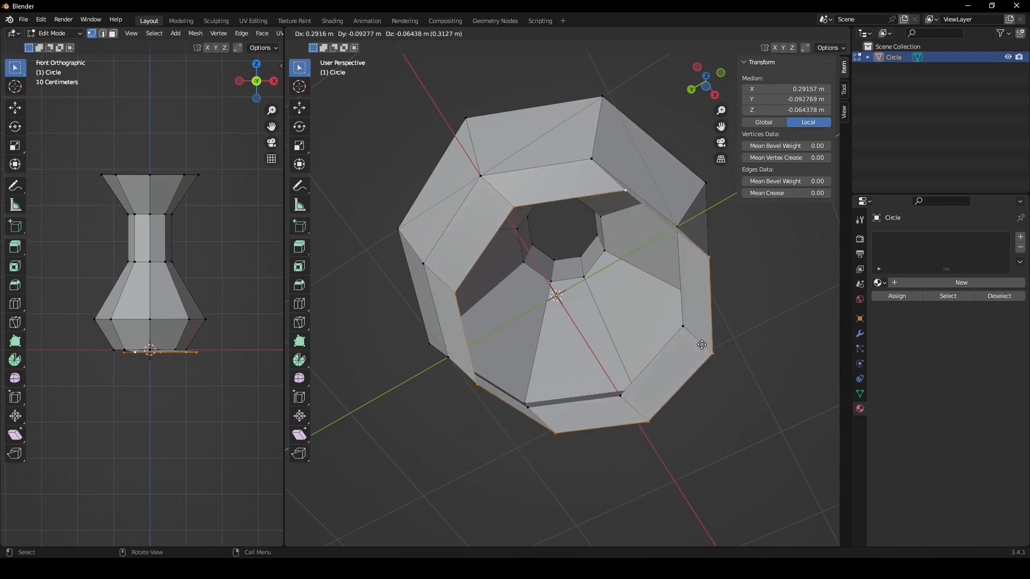
pyautogui.rightClick(702, 344)
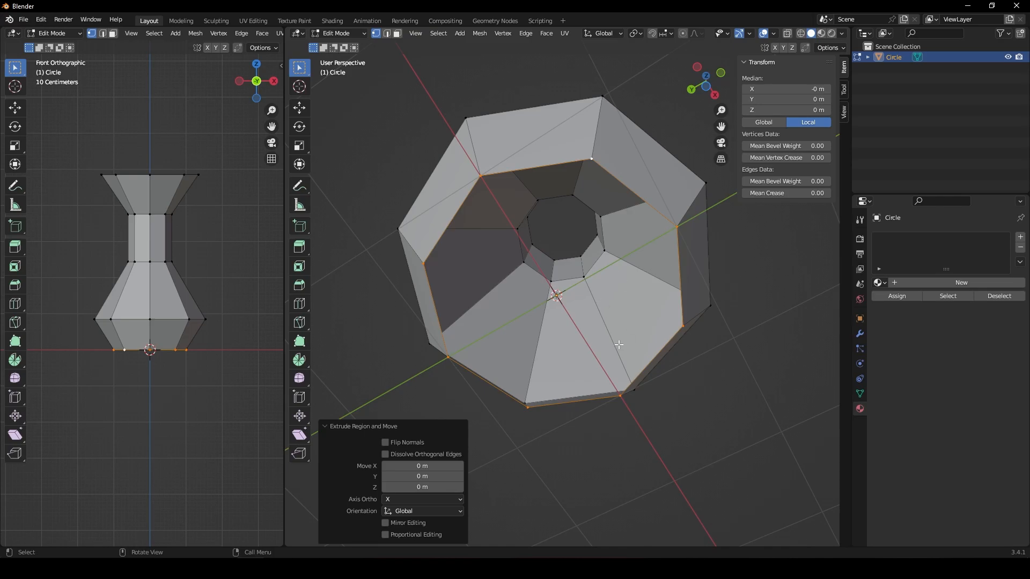
pyautogui.press('s')
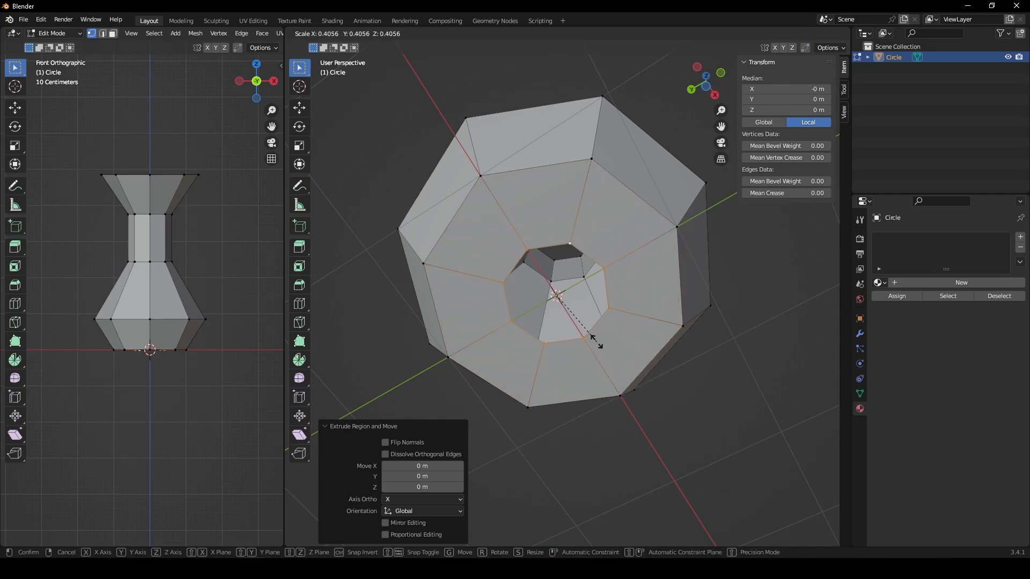
pyautogui.click(566, 308)
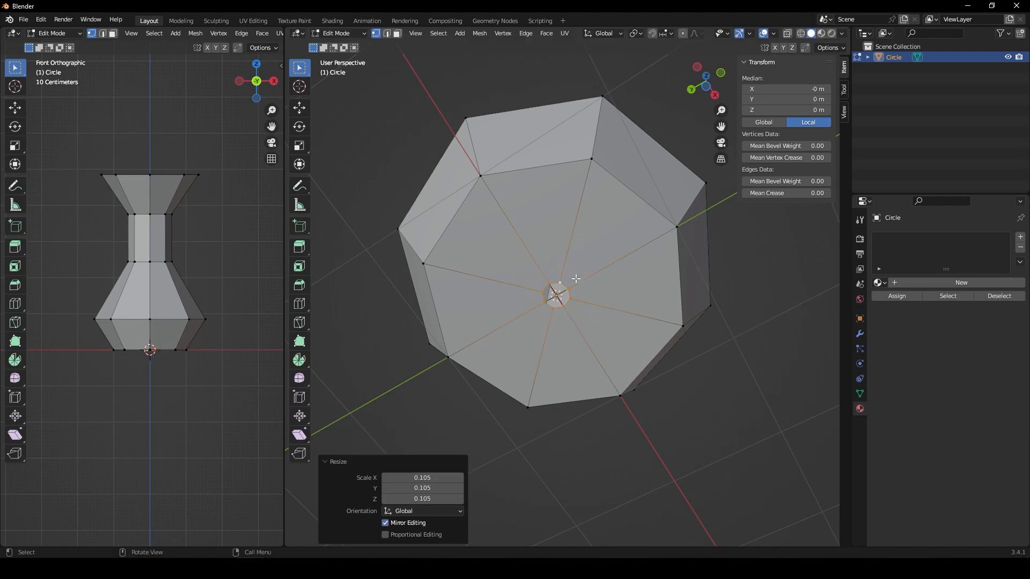
# - Merge the small ring of vertices on the vase's underside at its center to close the bottom
pyautogui.scroll(5, 579, 317)
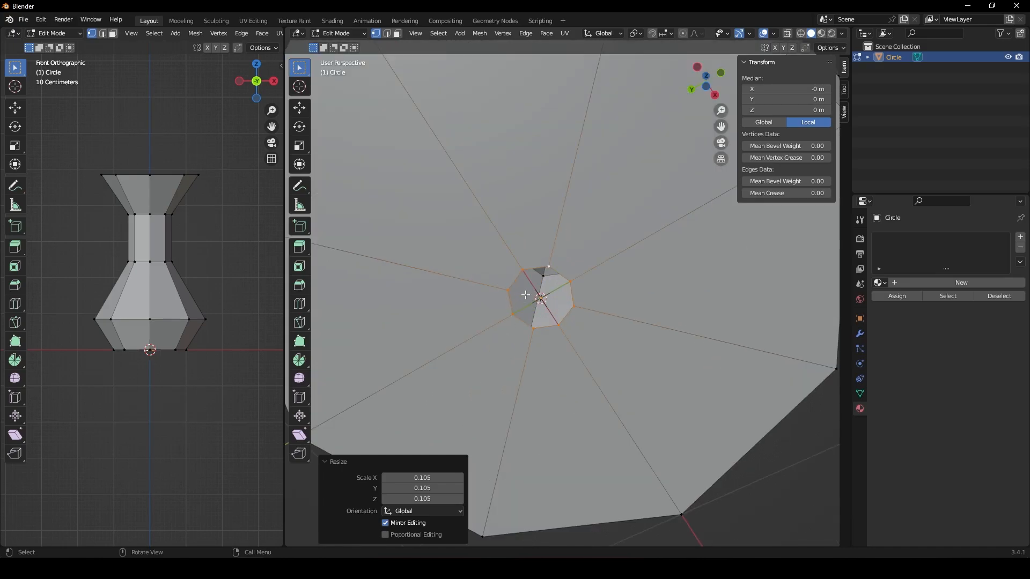
pyautogui.press('m')
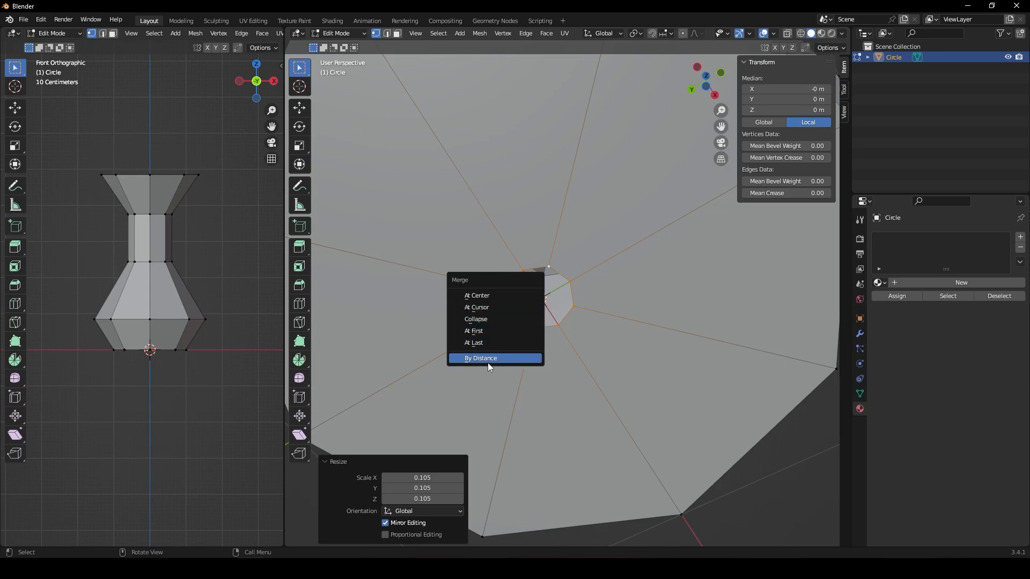
pyautogui.click(477, 297)
pyautogui.scroll(-5, 579, 285)
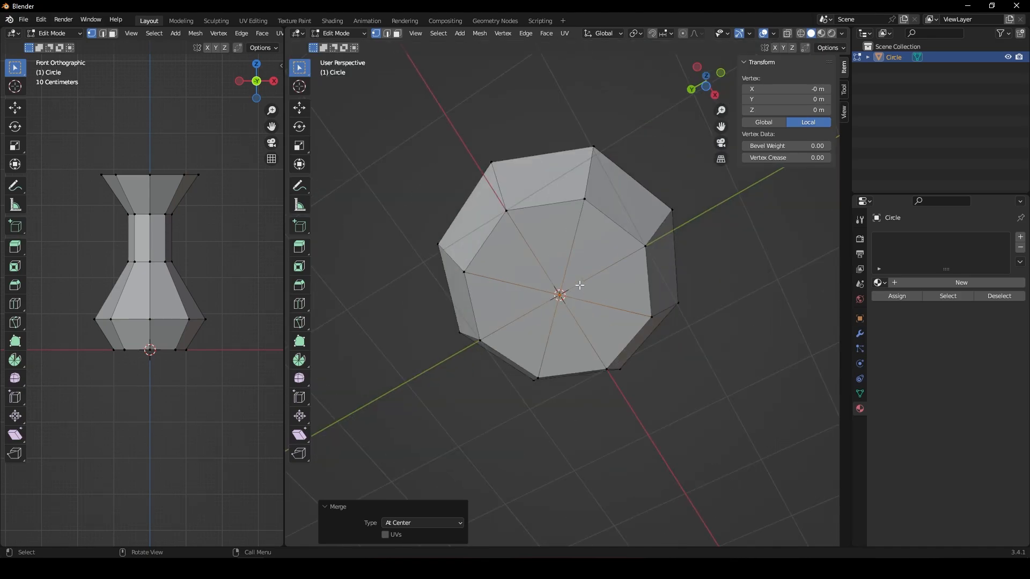
# - Inspect the vase's outside and interior from several angles, alternating between Object Mode and Edit Mode
pyautogui.press('Tab')
pyautogui.moveTo(585, 294); pyautogui.dragTo(522, 384, button='middle')
pyautogui.scroll(-4, 510, 378)
pyautogui.scroll(3, 568, 295)
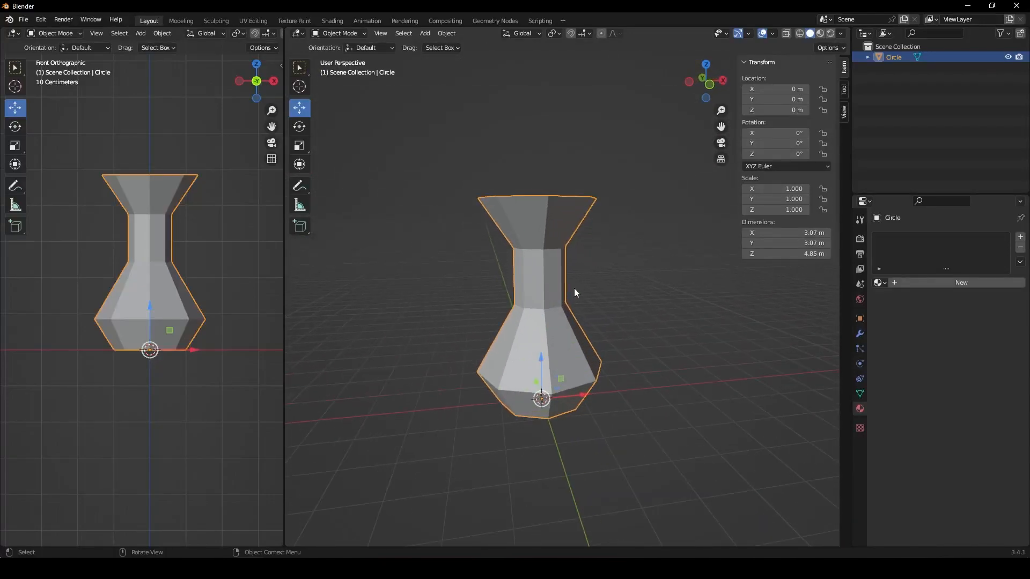
pyautogui.moveTo(532, 194); pyautogui.dragTo(555, 282, button='middle')
pyautogui.press('Tab')
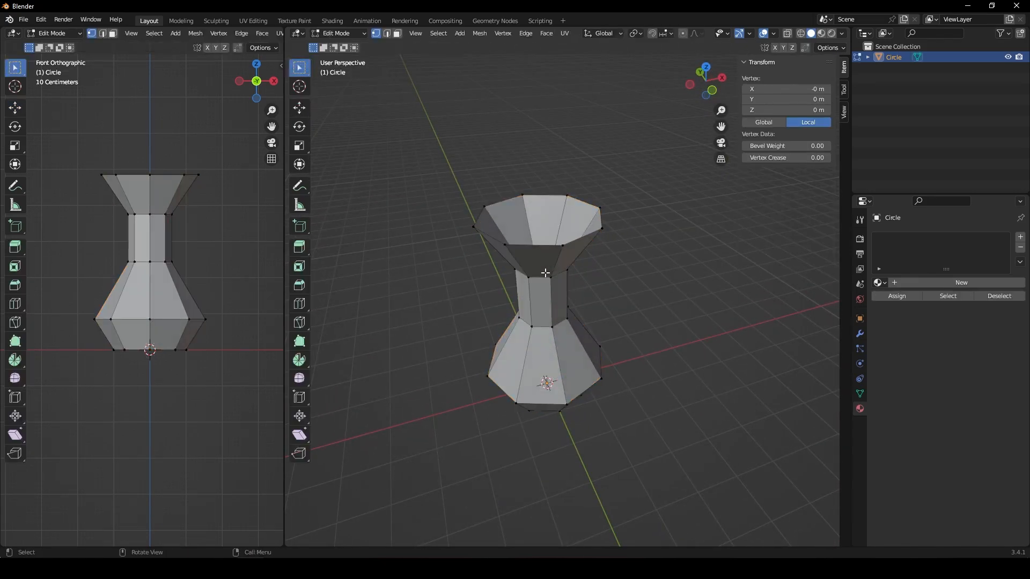
pyautogui.moveTo(569, 322); pyautogui.dragTo(508, 246, button='middle')
pyautogui.press('Tab')
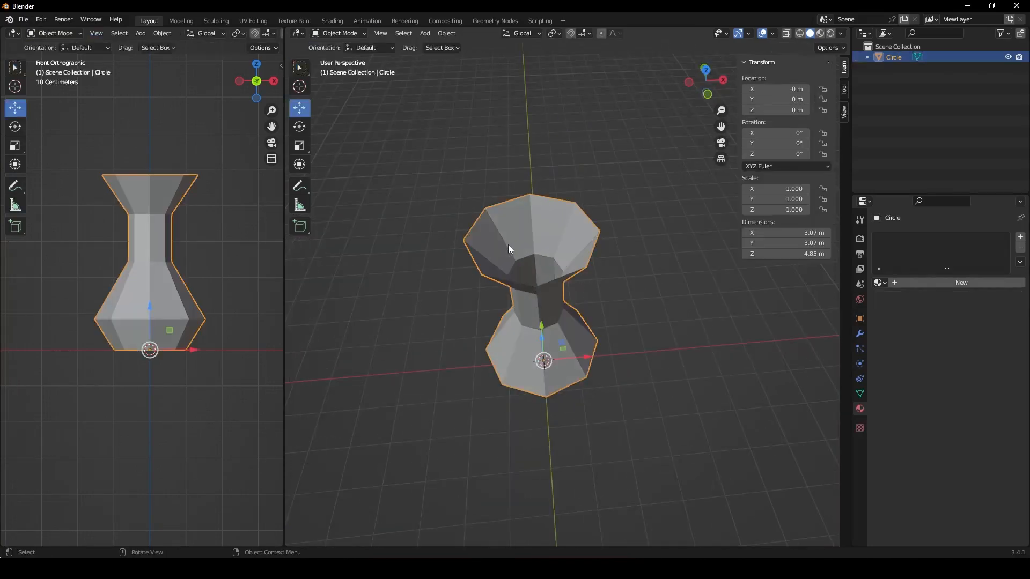
pyautogui.moveTo(565, 280); pyautogui.dragTo(506, 344, button='middle')
pyautogui.press('Tab')
pyautogui.press('Tab')
# - In front view, move the vase along the X axis to about 8.29 m and deselect it
pyautogui.press('KP_1')
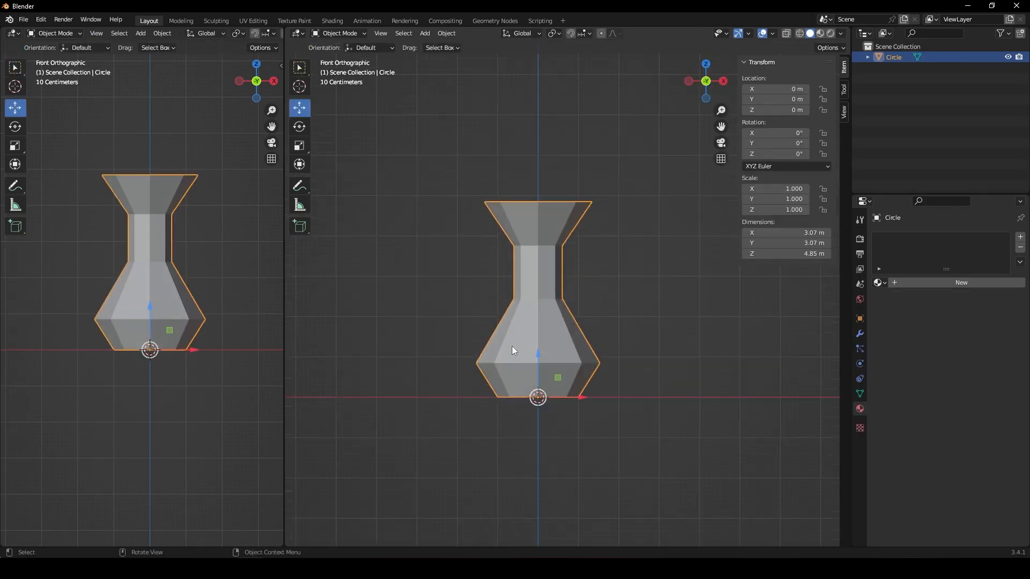
pyautogui.scroll(-3, 572, 386)
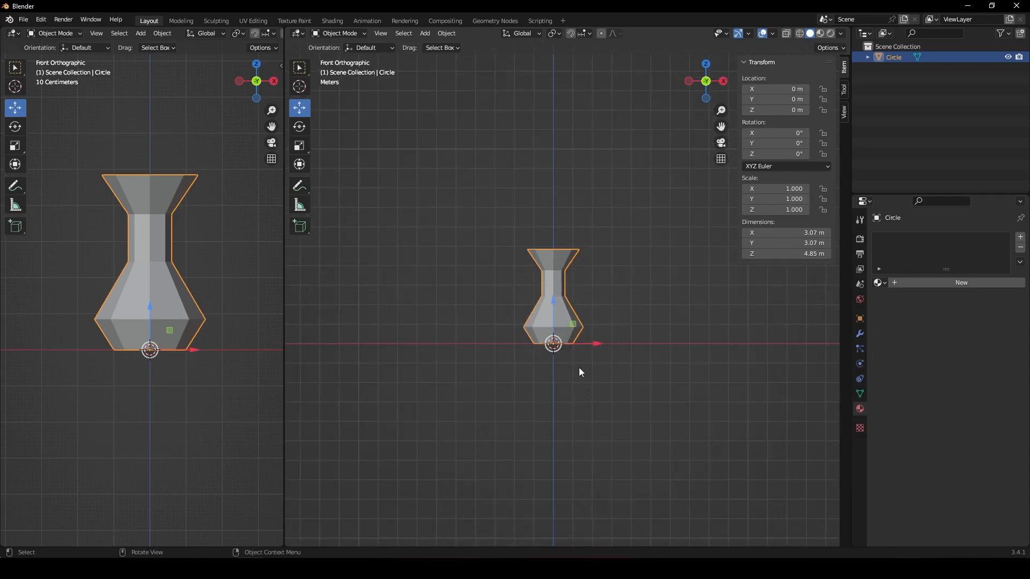
pyautogui.moveTo(578, 344); pyautogui.dragTo(684, 345)
pyautogui.click(565, 381)
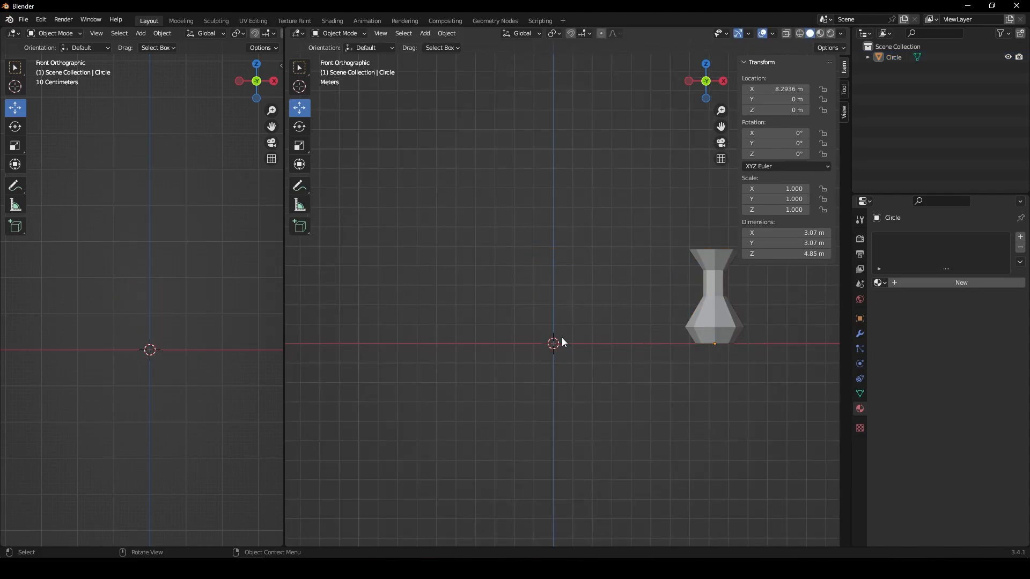
# - Add a mesh circle at the world origin and set its vertex count to 32
pyautogui.moveTo(542, 385)
pyautogui.mouseDown(button='middle')
pyautogui.moveTo(527, 356)
pyautogui.moveTo(540, 375)
pyautogui.mouseUp(button='middle')
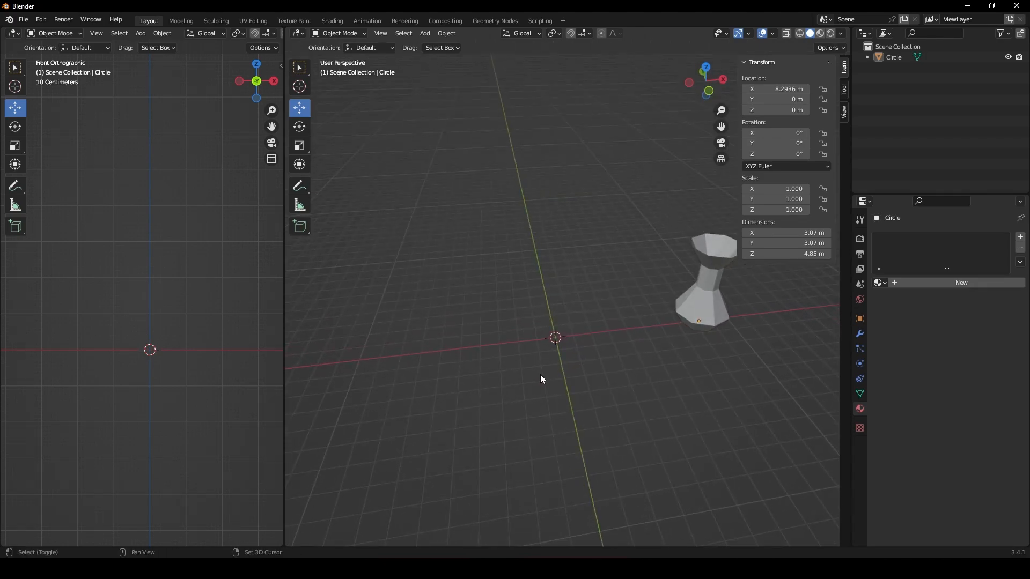
pyautogui.hotkey('shift', 'a')
pyautogui.moveTo(520, 338)
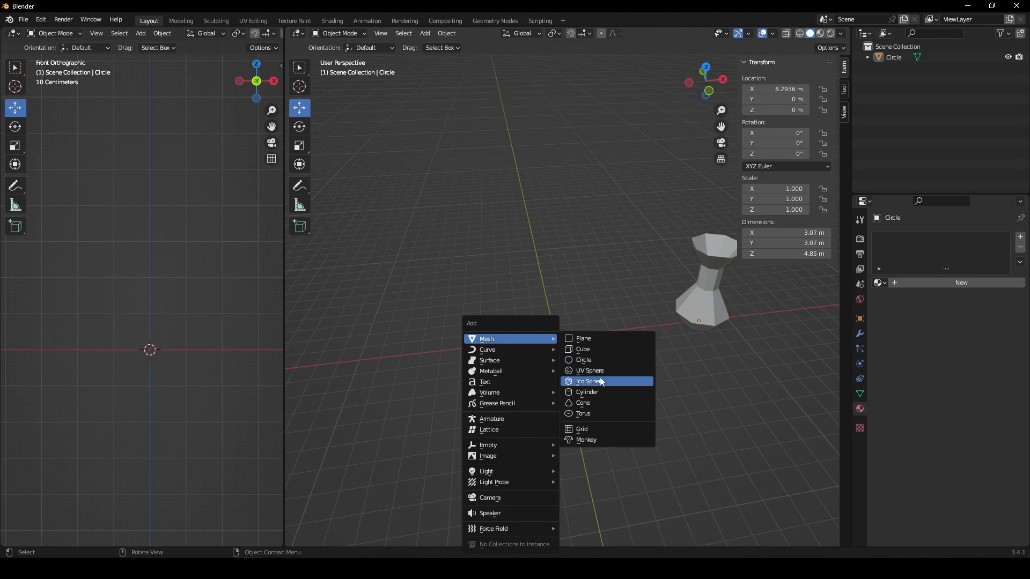
pyautogui.click(591, 361)
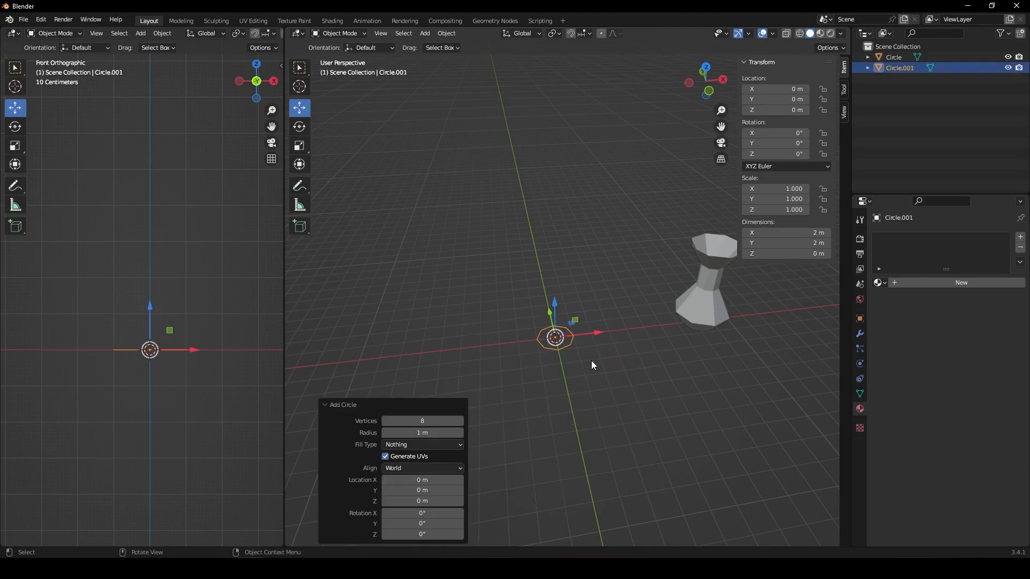
pyautogui.click(422, 425)
pyautogui.write('32')
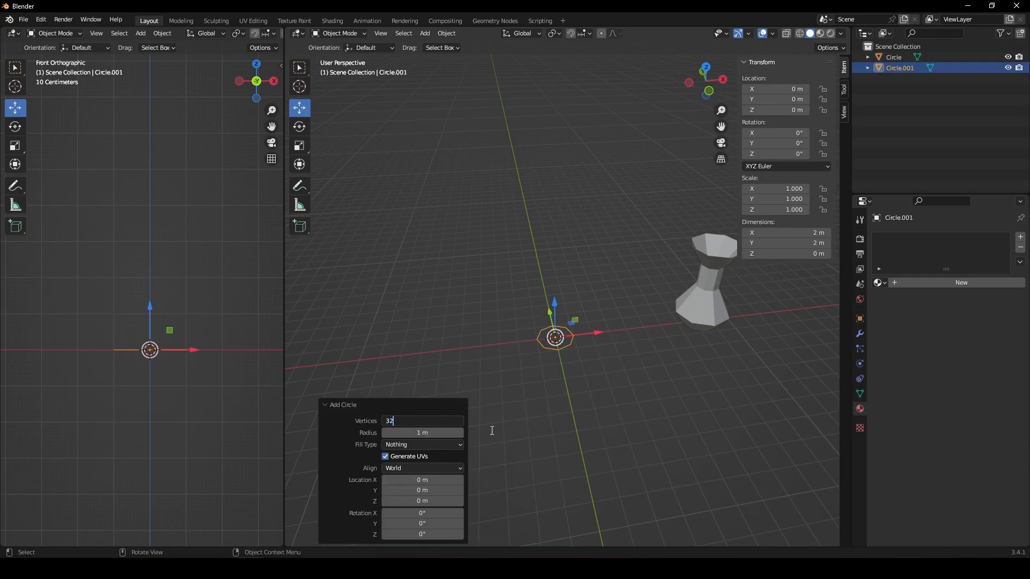
pyautogui.press('Return')
pyautogui.scroll(3, 543, 319)
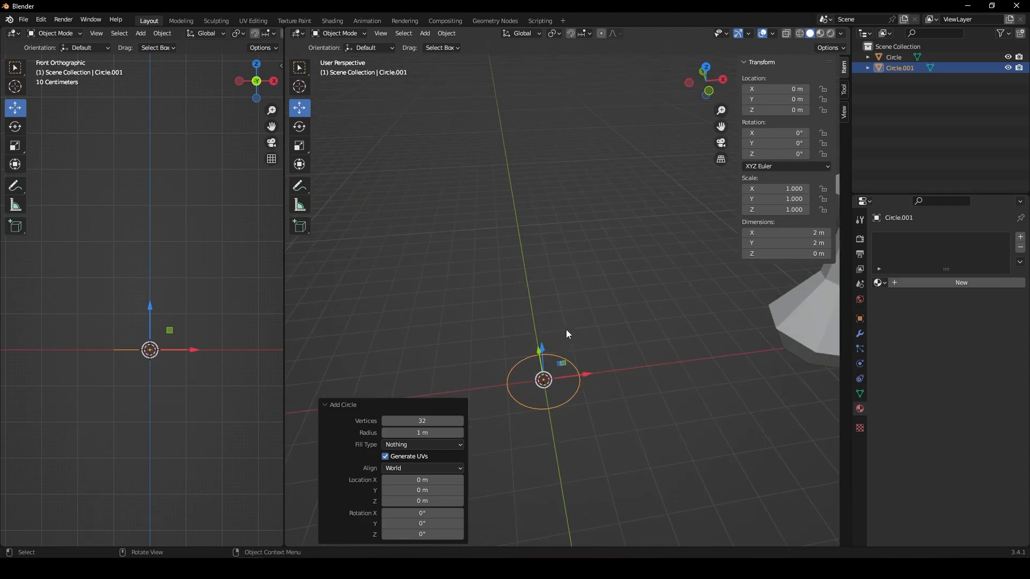
pyautogui.click(565, 330)
pyautogui.click(572, 402)
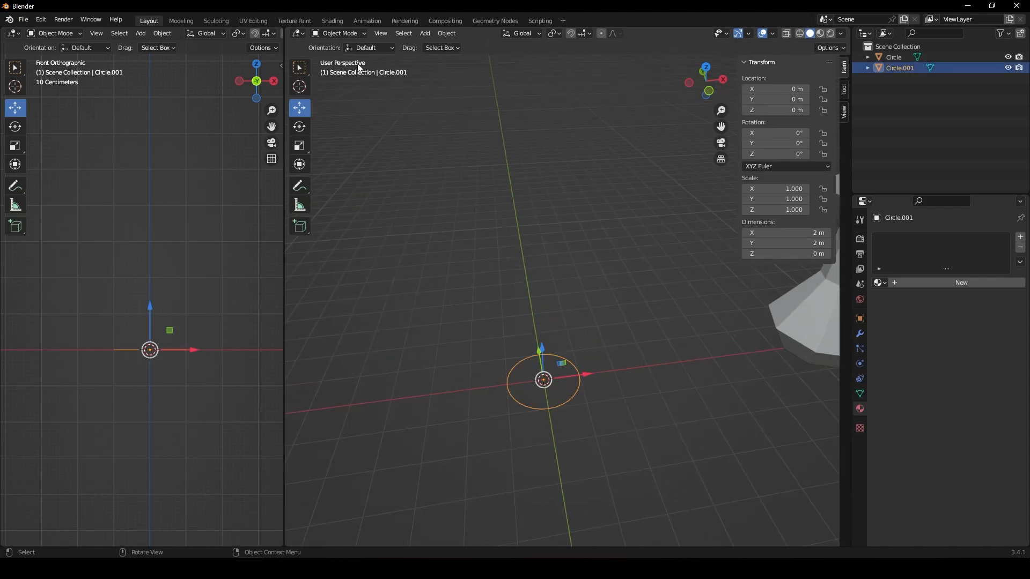
# - In Edit Mode, extrude the whole circle about 0.89 m up along Z and scale the new ring by about 1.81
pyautogui.press('Tab')
pyautogui.press('KP_1')
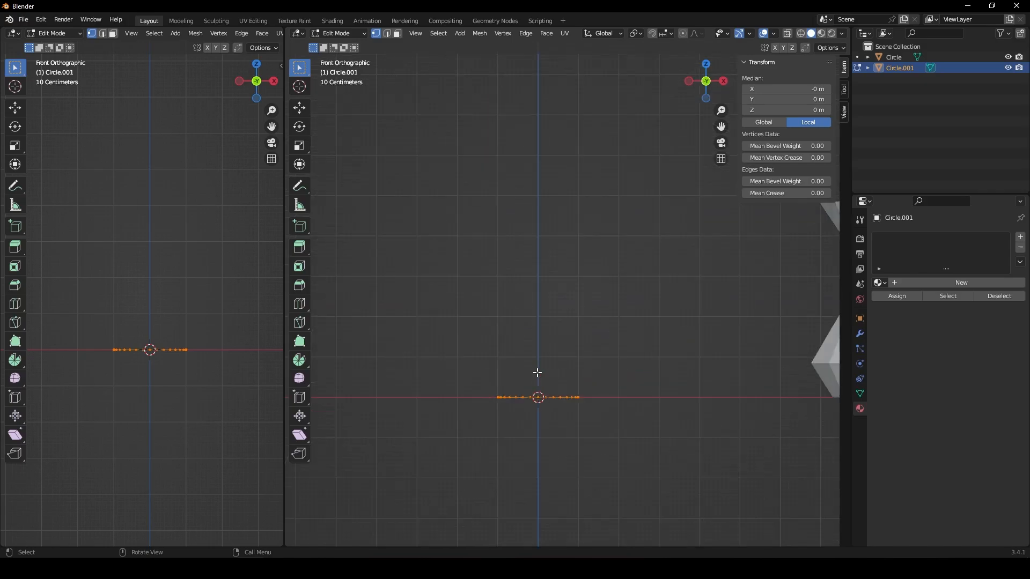
pyautogui.scroll(-2, 537, 372)
pyautogui.moveTo(581, 353); pyautogui.dragTo(568, 386, button='middle')
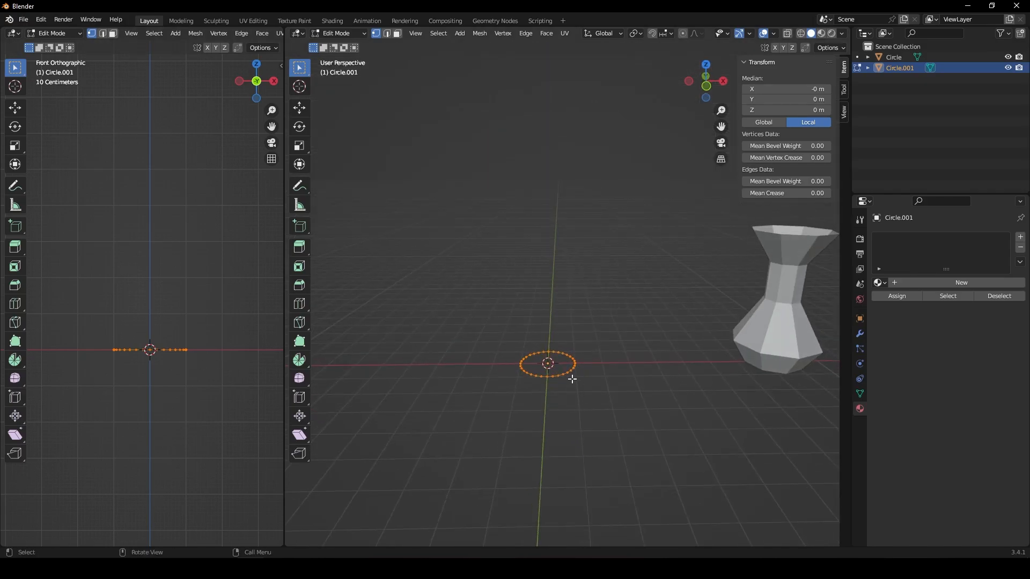
pyautogui.moveTo(441, 326); pyautogui.dragTo(689, 454)
pyautogui.press('e')
pyautogui.press('z')
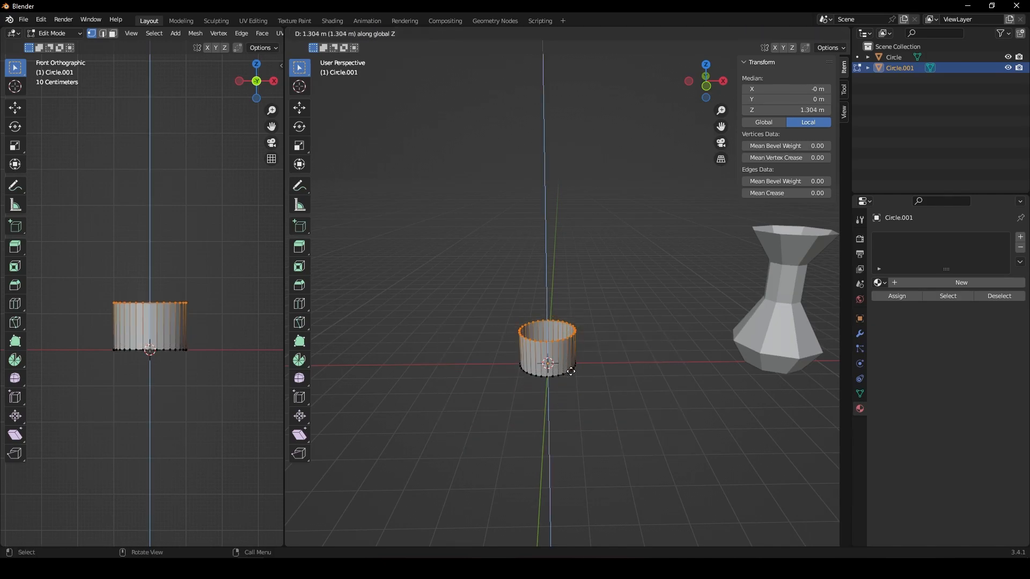
pyautogui.click(572, 375)
pyautogui.press('s')
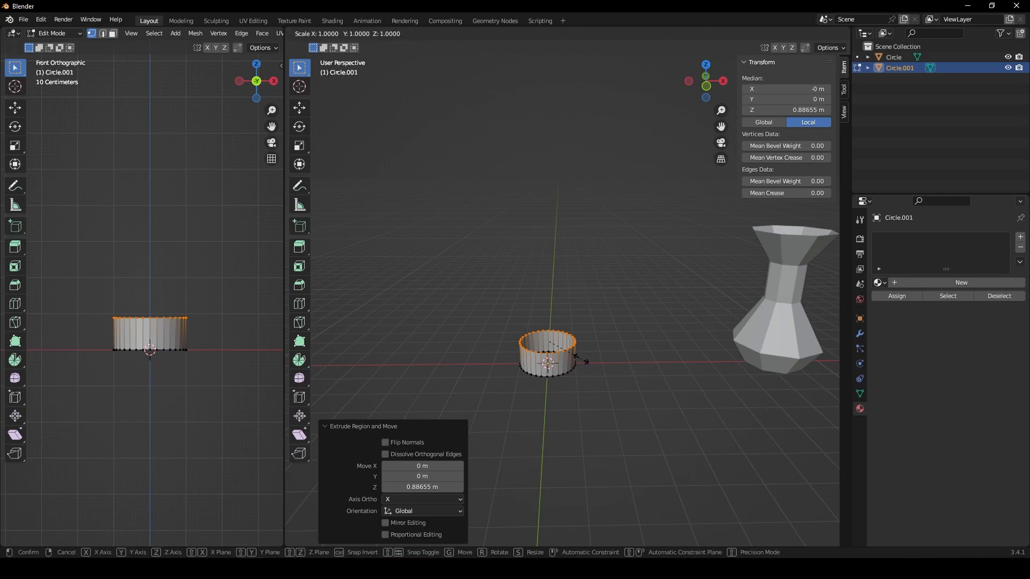
pyautogui.click(611, 370)
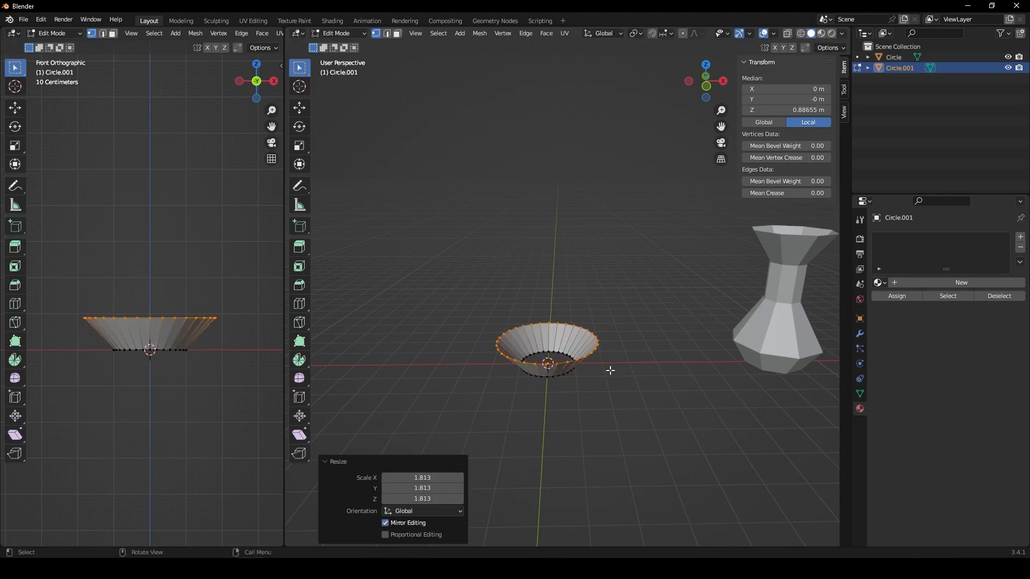
# - Extrude the wide top ring about 1.78 m up along Z and scale it down to about 0.52
pyautogui.press('e')
pyautogui.press('z')
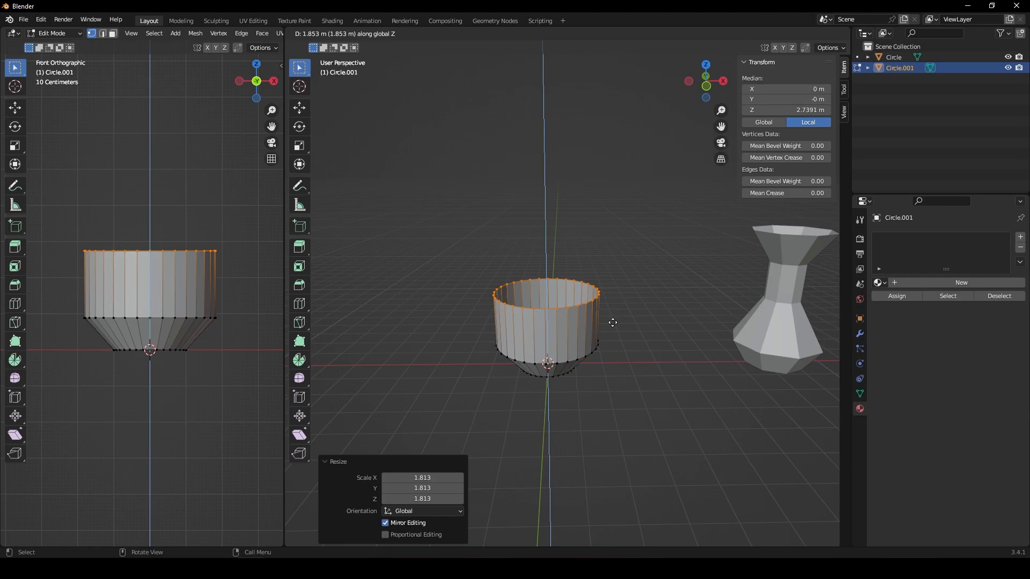
pyautogui.click(615, 325)
pyautogui.press('s')
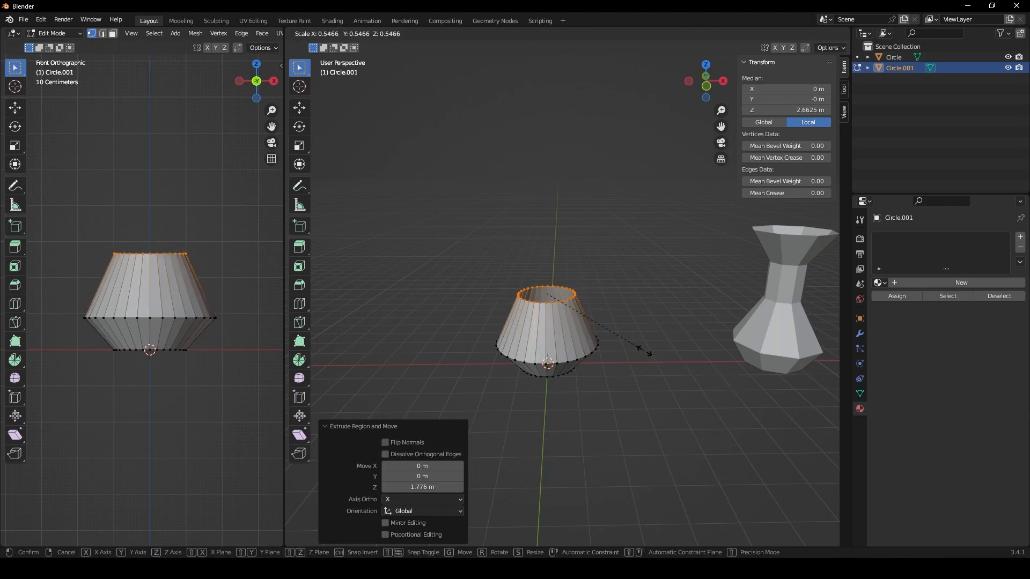
pyautogui.click(640, 346)
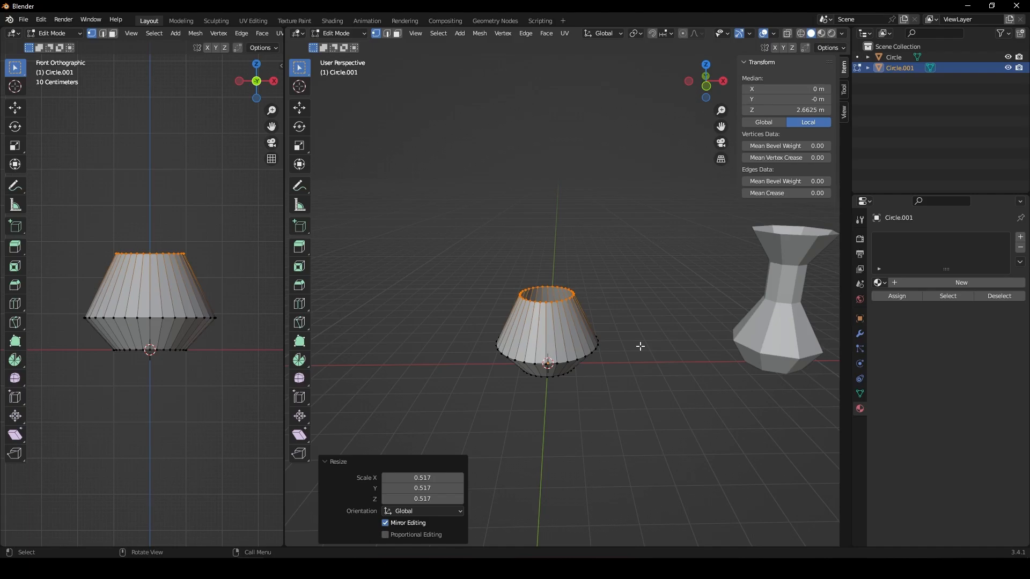
# - Extrude the narrowed ring about 1.91 m up along Z to form the straight neck
pyautogui.press('e')
pyautogui.press('z')
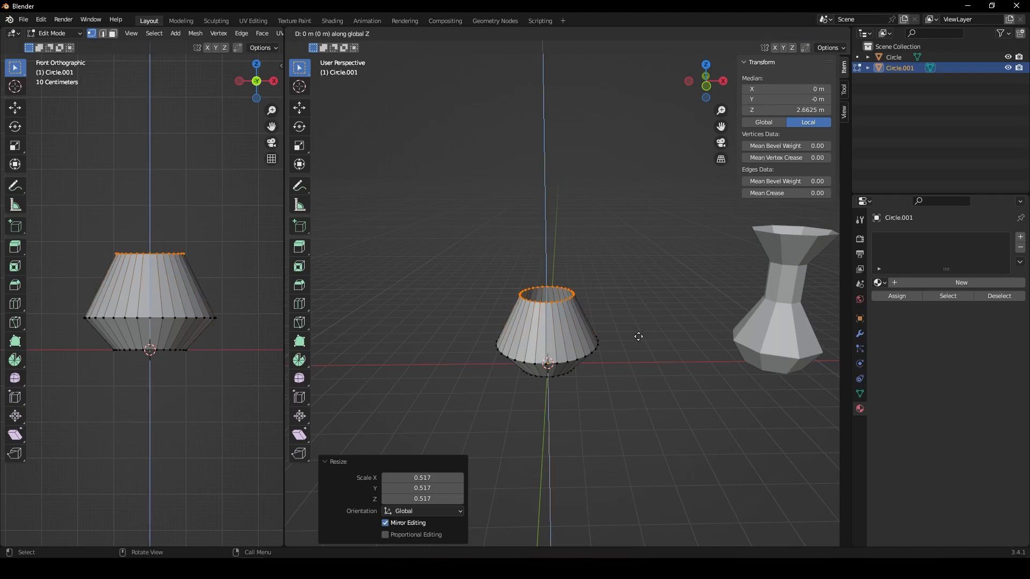
pyautogui.click(633, 291)
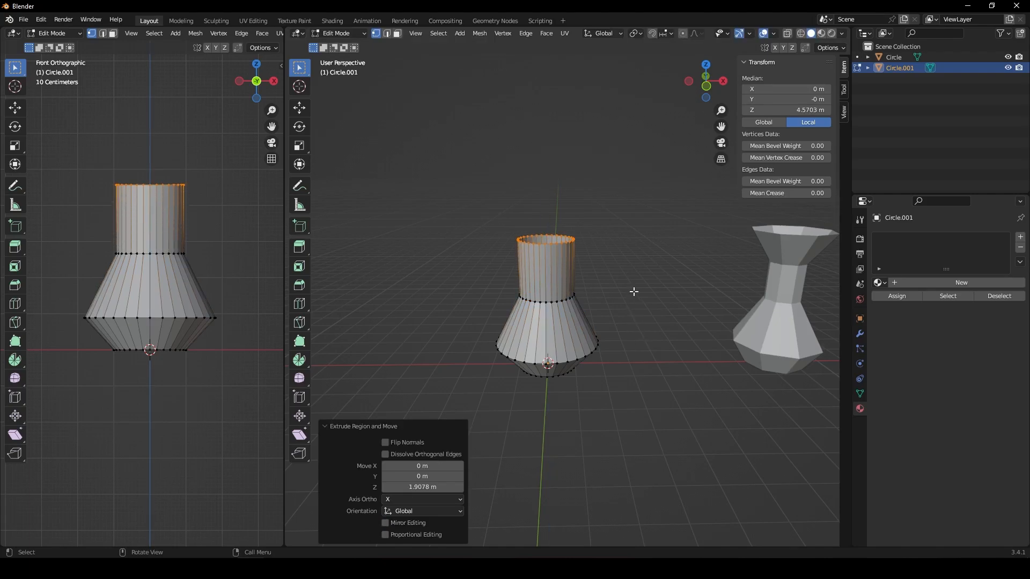
# - Extrude the neck's top ring about 1.1 m up along Z and flare it by scaling about 1.86
pyautogui.press('e')
pyautogui.press('z')
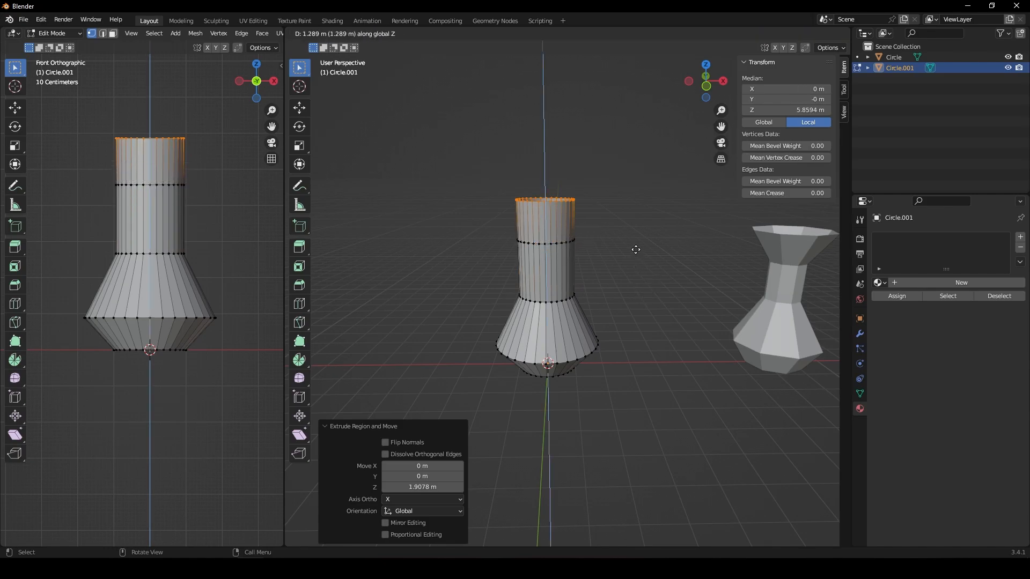
pyautogui.click(631, 258)
pyautogui.press('s')
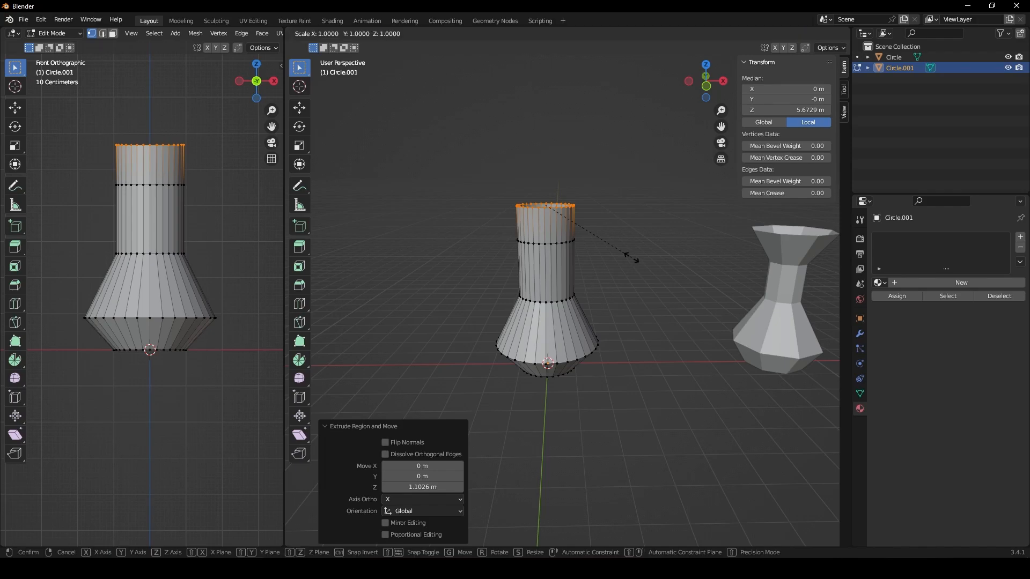
pyautogui.click(689, 324)
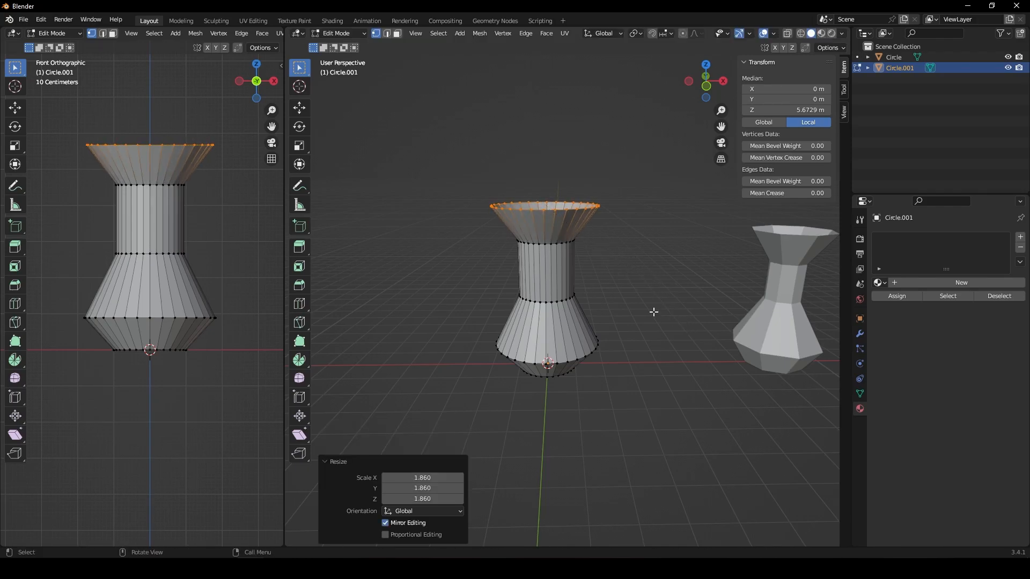
# - Switch to Object Mode and compare the 32-sided vase with the eight-sided one
pyautogui.moveTo(628, 358); pyautogui.dragTo(567, 298, button='middle')
pyautogui.press('Tab')
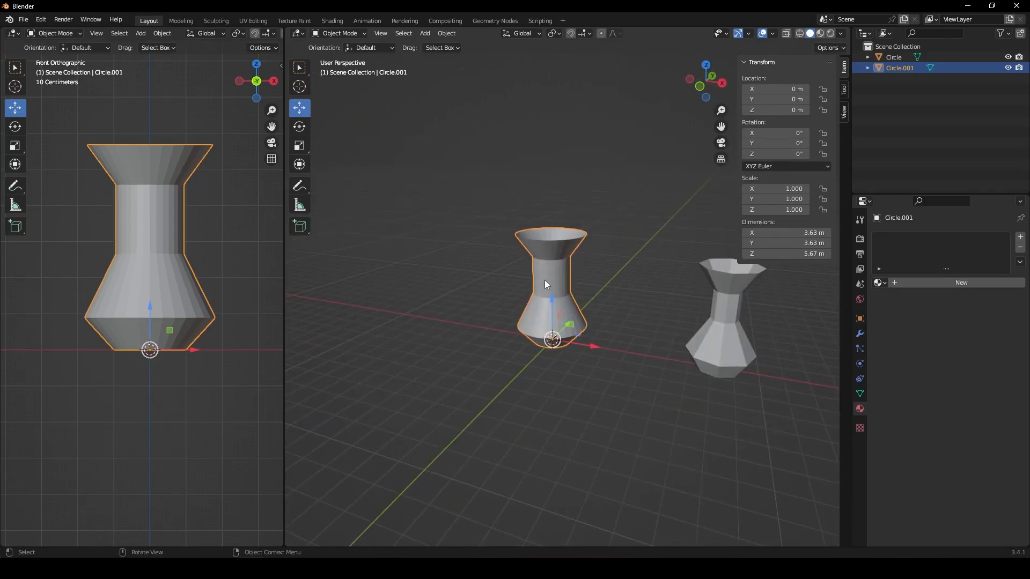
pyautogui.rightClick(546, 269)
pyautogui.click(579, 292)
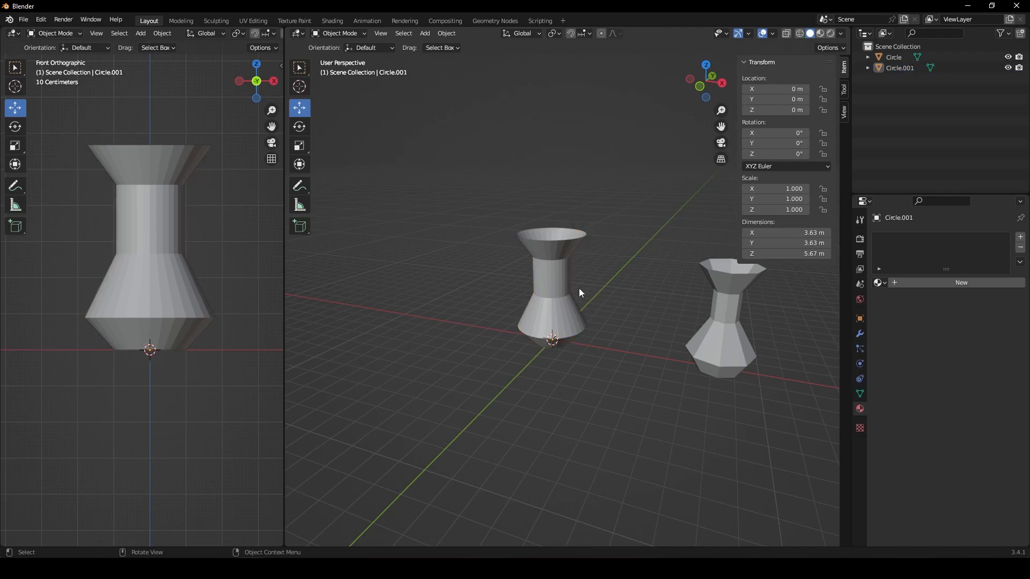
pyautogui.scroll(3, 578, 290)
pyautogui.scroll(-3, 641, 351)
pyautogui.hotkey('ctrl', 'z')
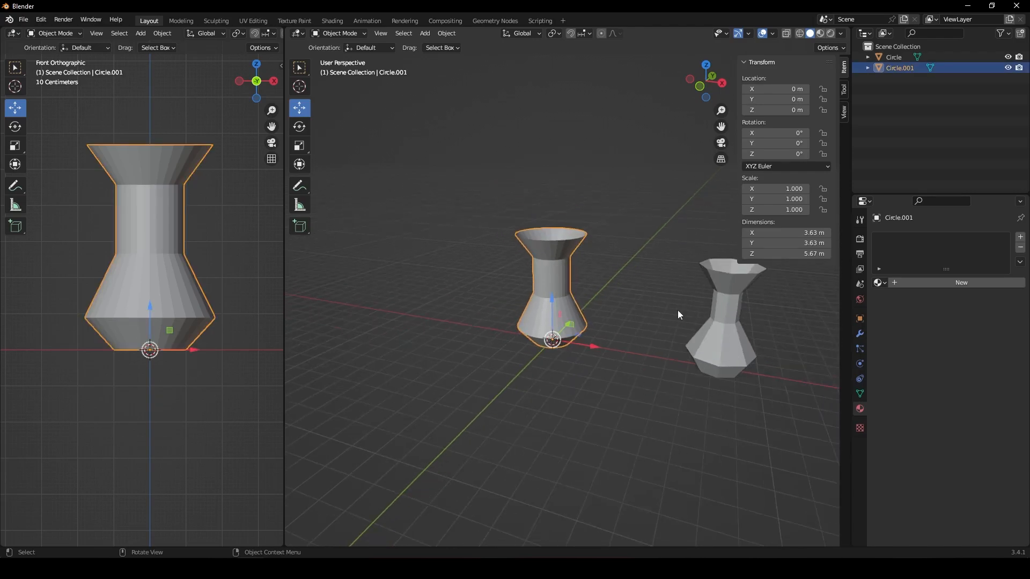
# - Inspect the 32-sided vase's mesh in Edit Mode and compare it with the eight-sided vase in Object Mode
pyautogui.press('Tab')
pyautogui.press('`')
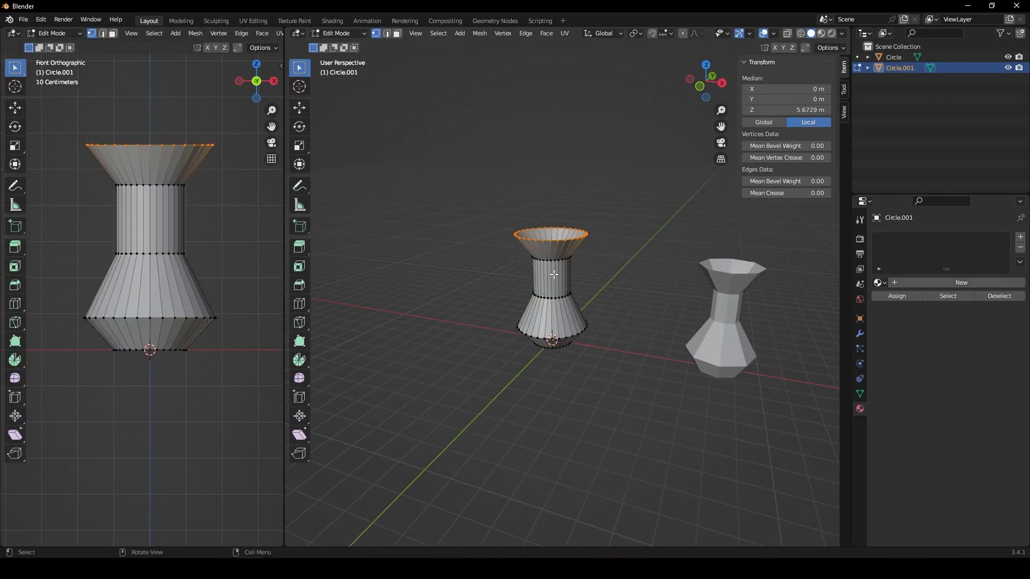
pyautogui.moveTo(556, 292); pyautogui.dragTo(617, 301, button='middle')
pyautogui.press('Tab')
pyautogui.moveTo(472, 284); pyautogui.dragTo(567, 351, button='middle')
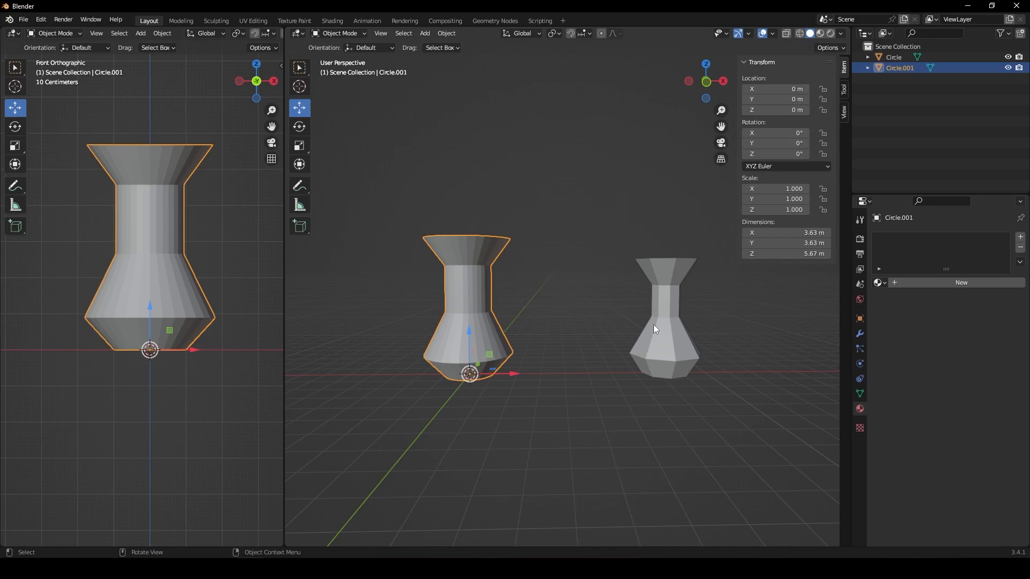
pyautogui.click(664, 337)
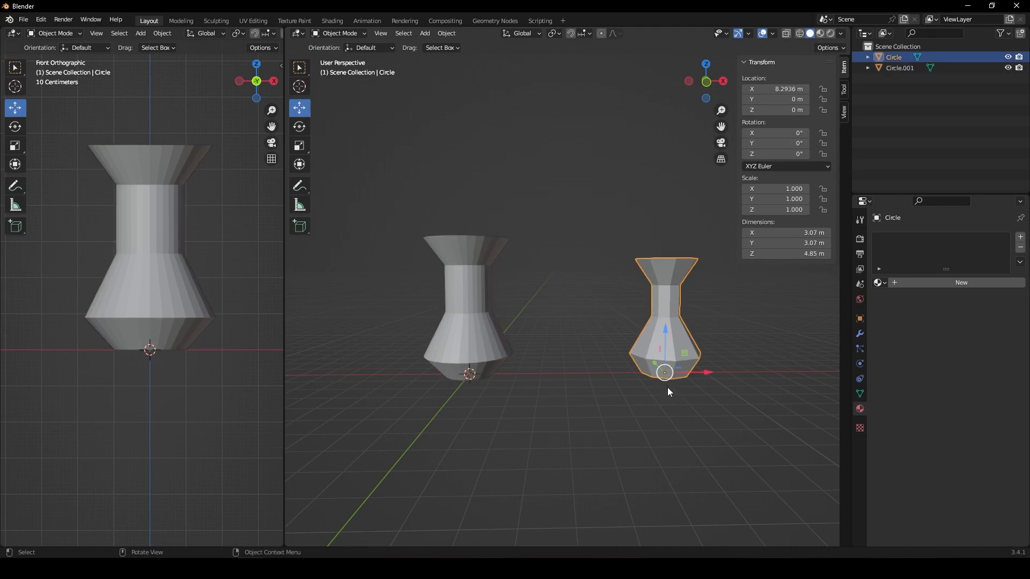
# - Add a Subdivision Surface modifier to the 32-sided vase
pyautogui.click(467, 310)
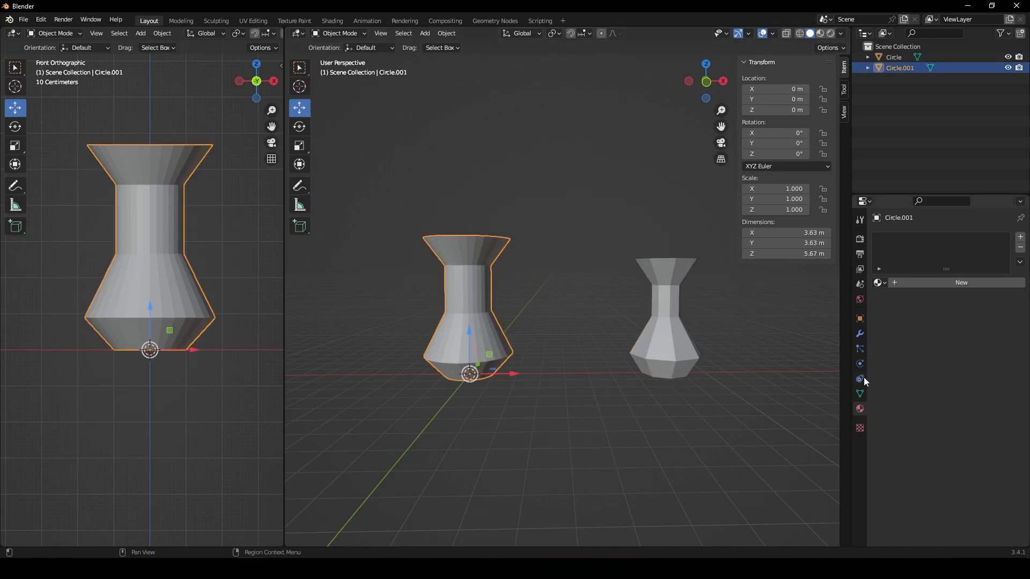
pyautogui.click(860, 335)
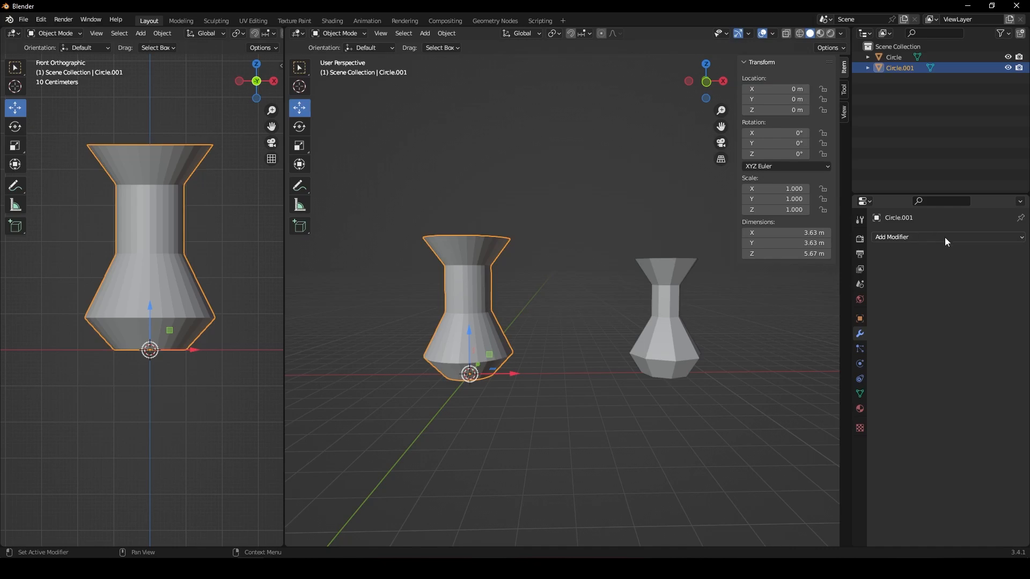
pyautogui.click(914, 239)
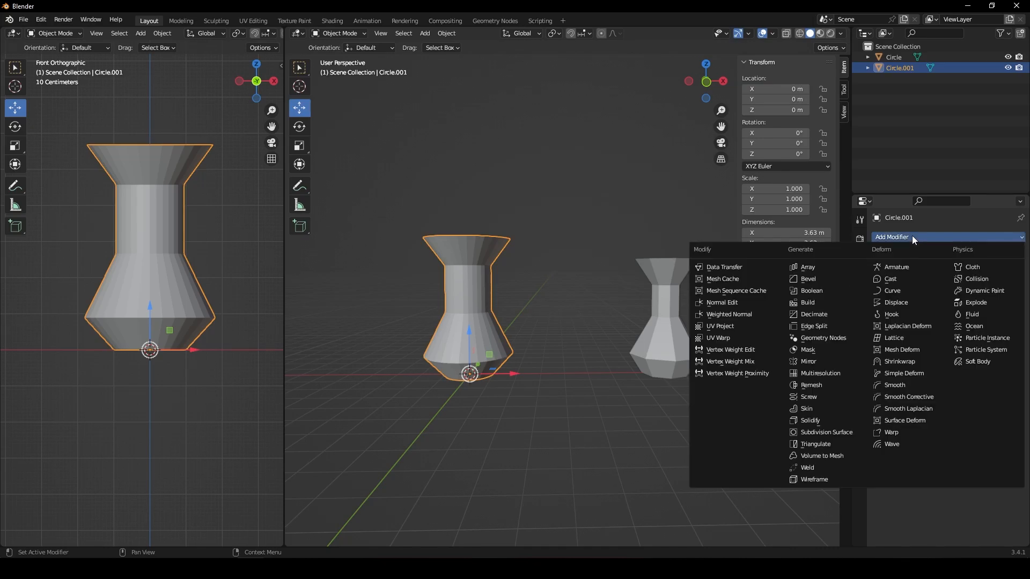
pyautogui.click(846, 433)
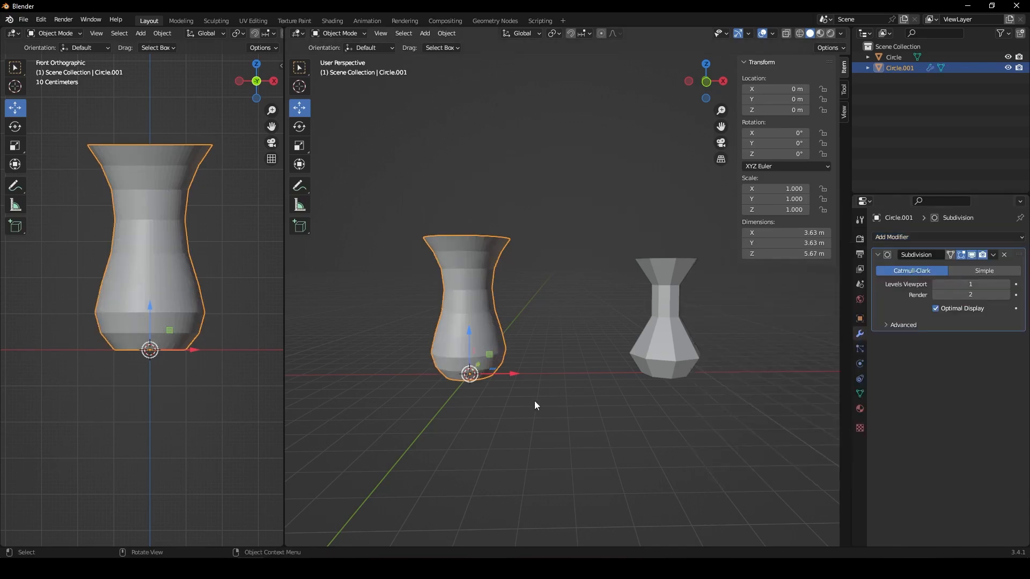
# - Apply smooth shading to the 32-sided vase and deselect it
pyautogui.rightClick(469, 263)
pyautogui.click(468, 263)
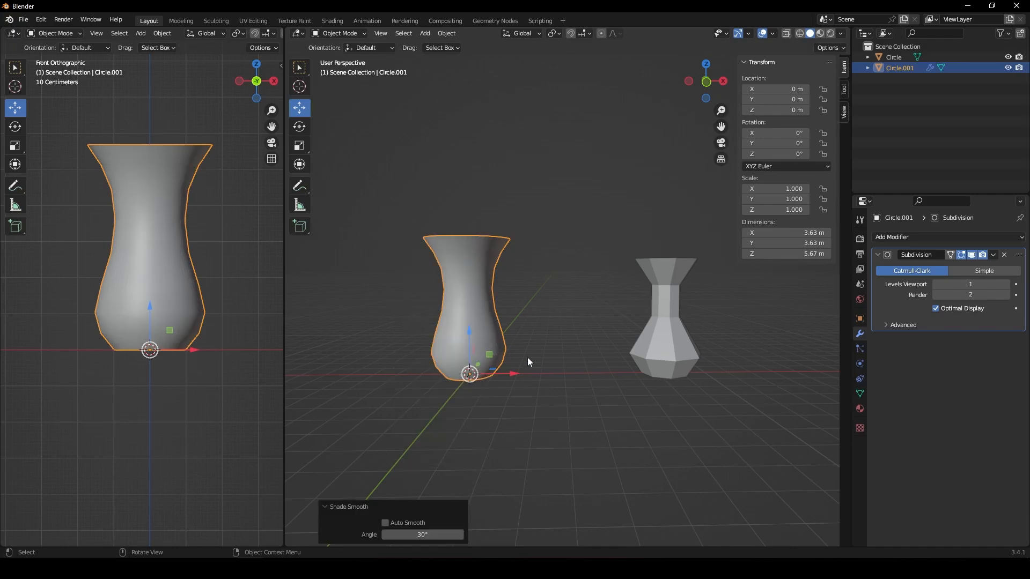
pyautogui.click(547, 399)
pyautogui.rightClick(482, 249)
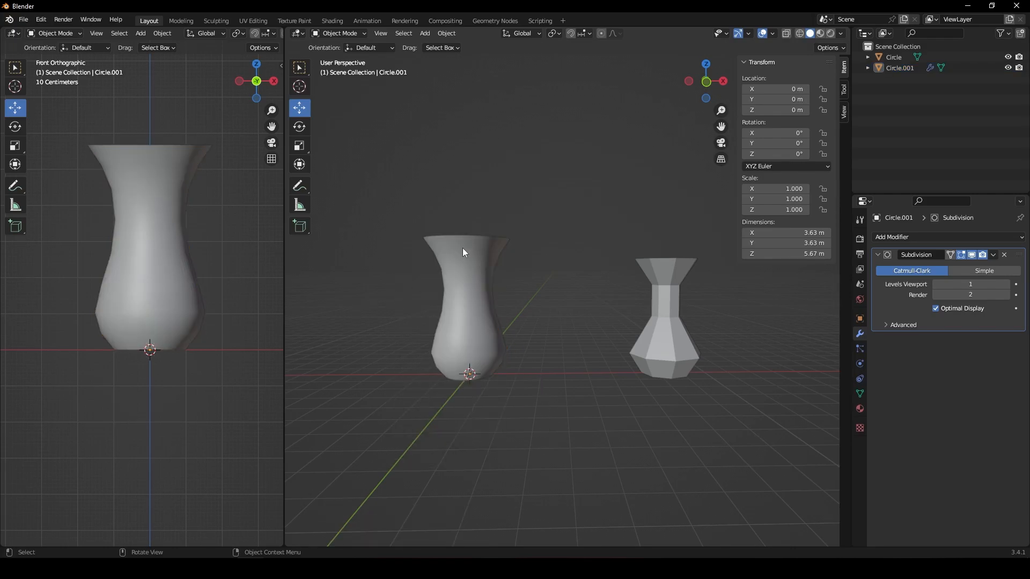
pyautogui.moveTo(517, 334); pyautogui.dragTo(578, 352, button='middle')
# - Add a Subdivision Surface modifier to the eight-sided vase
pyautogui.click(649, 343)
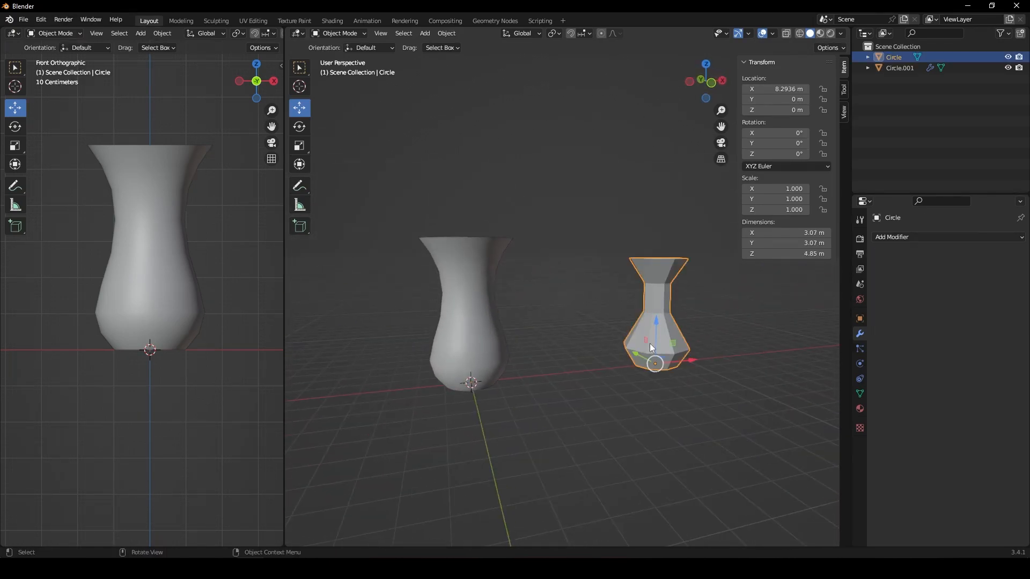
pyautogui.click(880, 239)
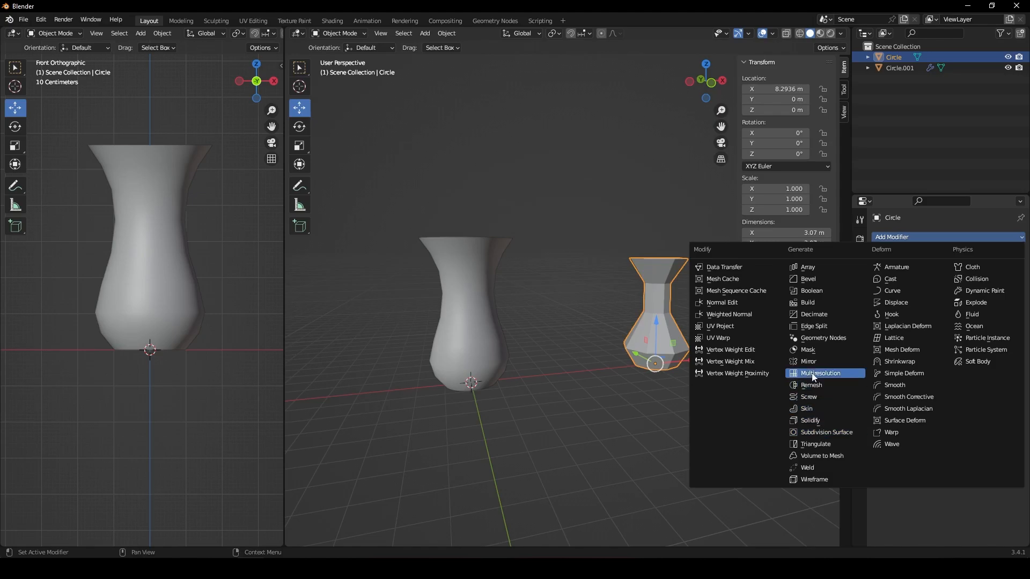
pyautogui.click(824, 432)
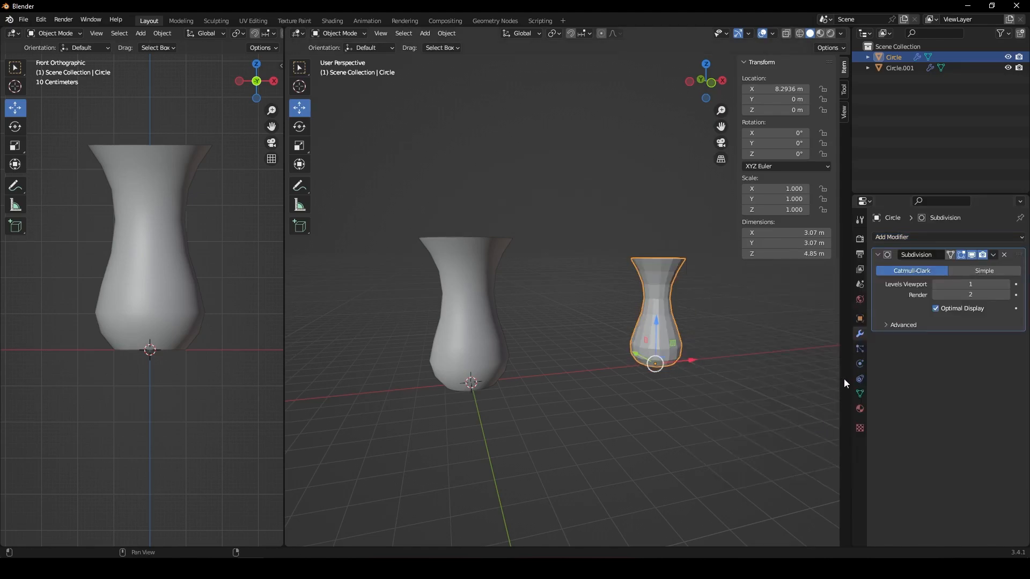
# - Apply smooth shading to the eight-sided vase and deselect it
pyautogui.rightClick(650, 273)
pyautogui.click(652, 270)
pyautogui.moveTo(680, 326); pyautogui.dragTo(617, 348, button='middle')
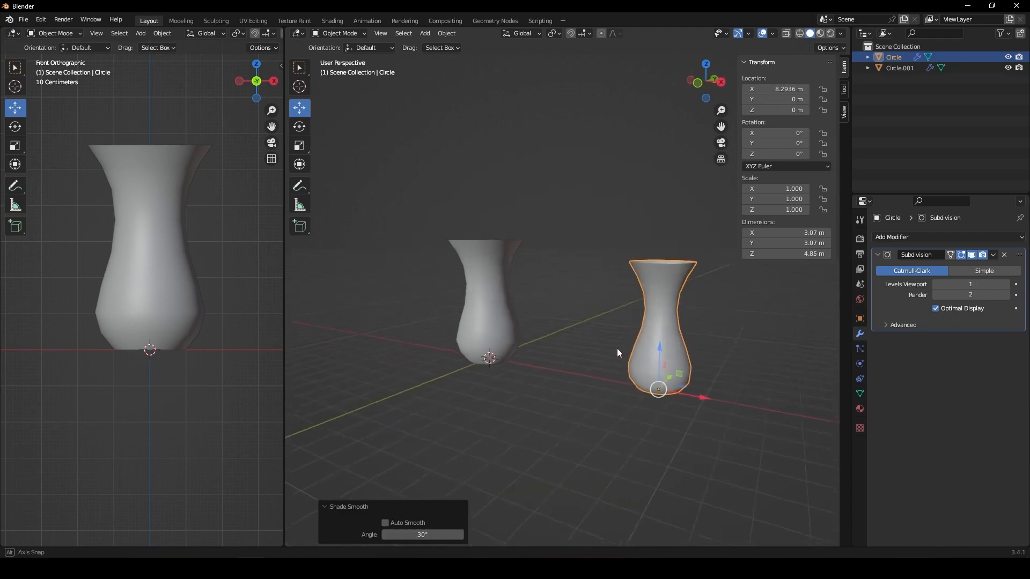
pyautogui.click(583, 394)
pyautogui.moveTo(575, 404); pyautogui.dragTo(664, 388, button='middle')
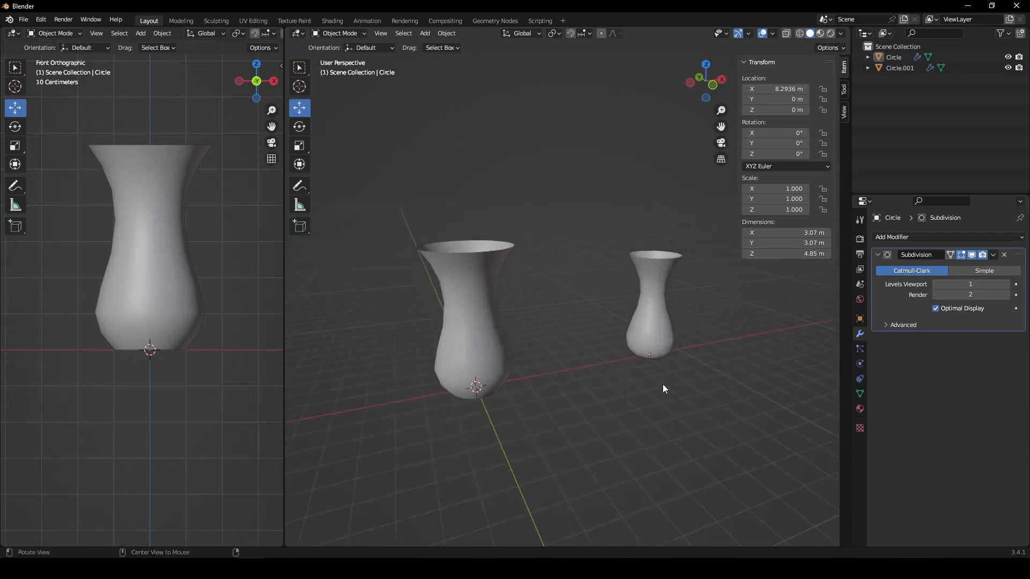
# - Remove the Subdivision modifier from the eight-sided vase
pyautogui.click(661, 303)
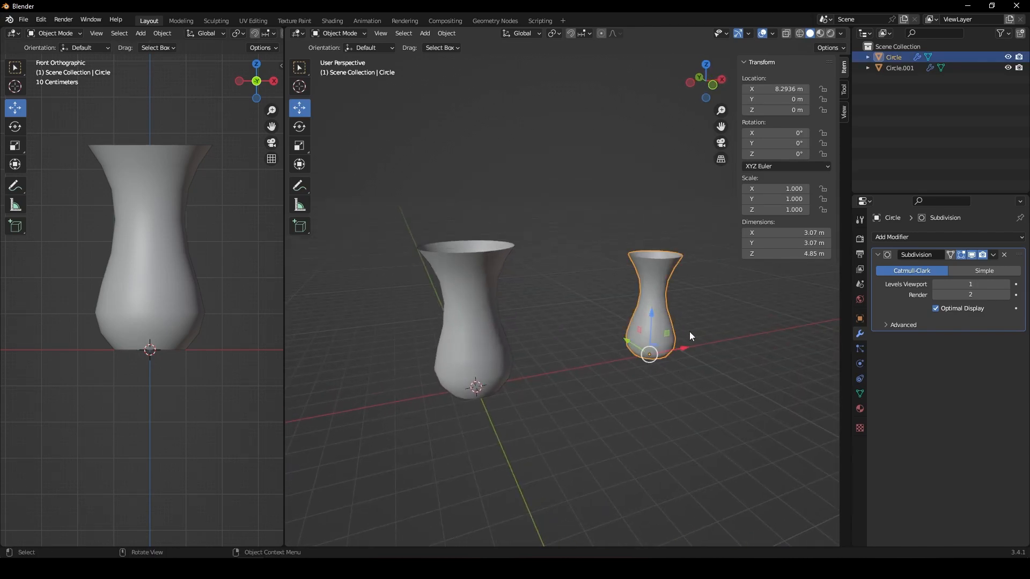
pyautogui.click(1005, 255)
pyautogui.moveTo(657, 298)
pyautogui.mouseDown(button='middle')
pyautogui.moveTo(572, 297)
pyautogui.moveTo(667, 282)
pyautogui.mouseUp(button='middle')
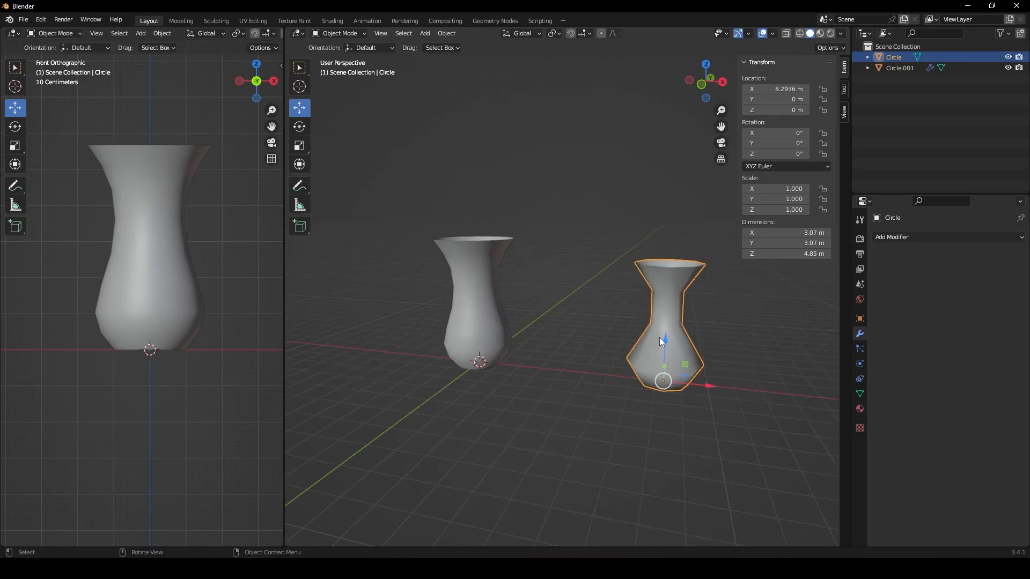
pyautogui.moveTo(661, 342); pyautogui.dragTo(665, 336, button='middle')
# - Enter Edit Mode on the 32-sided vase with its open underside in view and remove its Subdivision modifier
pyautogui.click(489, 298)
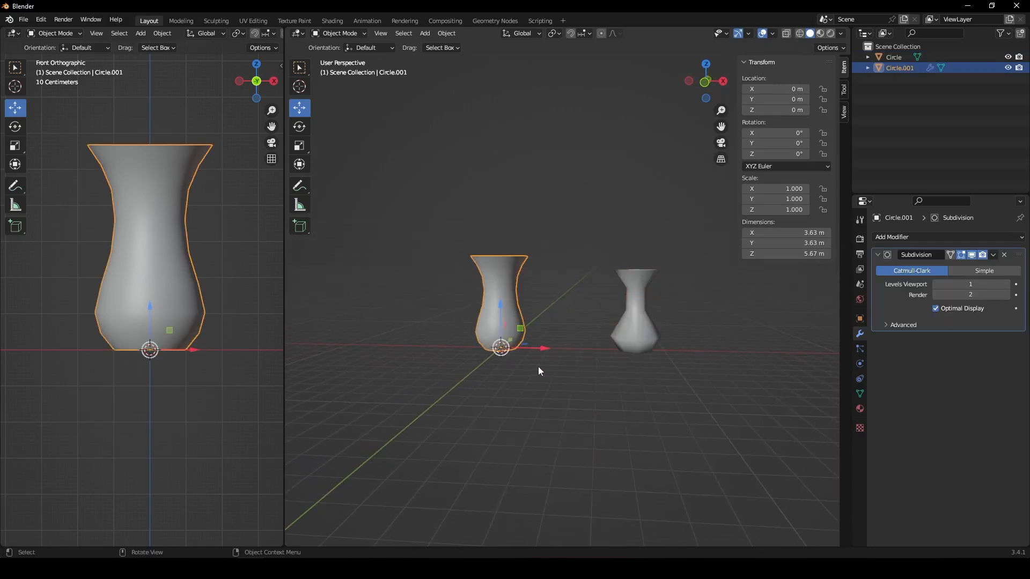
pyautogui.moveTo(538, 371)
pyautogui.mouseDown(button='middle')
pyautogui.moveTo(589, 375)
pyautogui.moveTo(510, 363)
pyautogui.moveTo(526, 350)
pyautogui.moveTo(542, 357)
pyautogui.mouseUp(button='middle')
pyautogui.scroll(4, 531, 346)
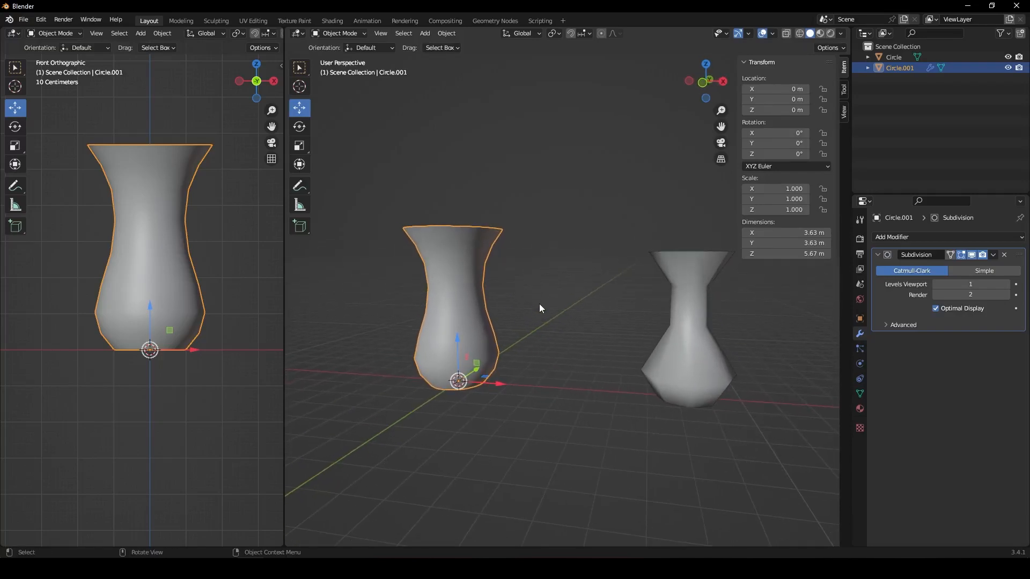
pyautogui.scroll(-2, 542, 281)
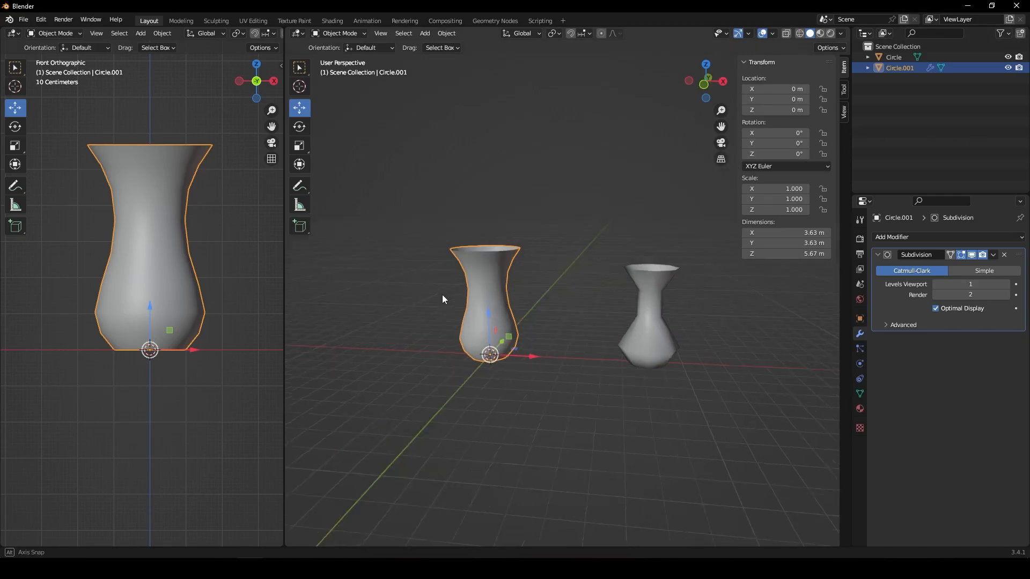
pyautogui.moveTo(443, 296); pyautogui.dragTo(464, 215, button='middle')
pyautogui.scroll(4, 466, 323)
pyautogui.press('Tab')
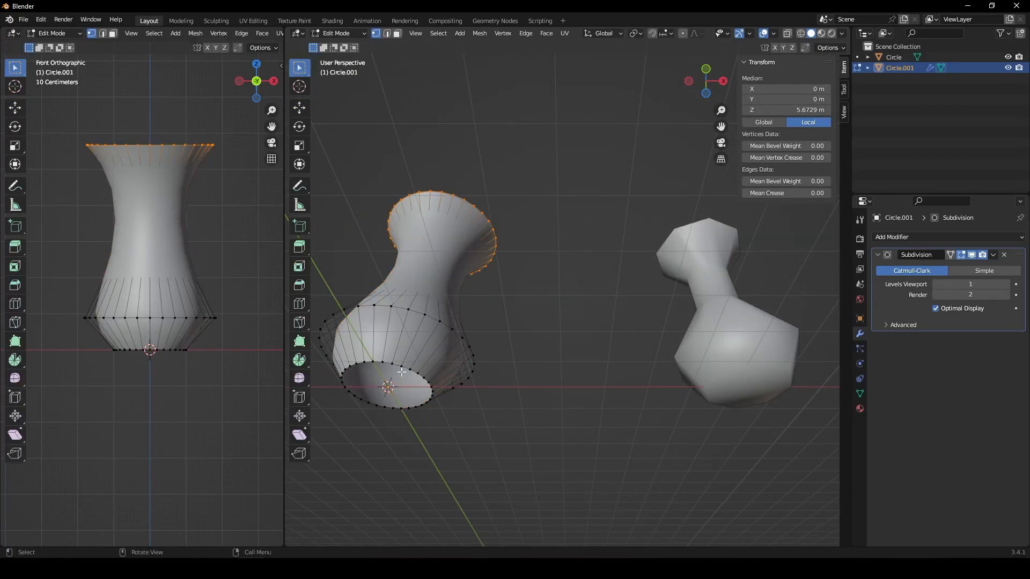
pyautogui.moveTo(399, 370); pyautogui.dragTo(565, 267, button='middle')
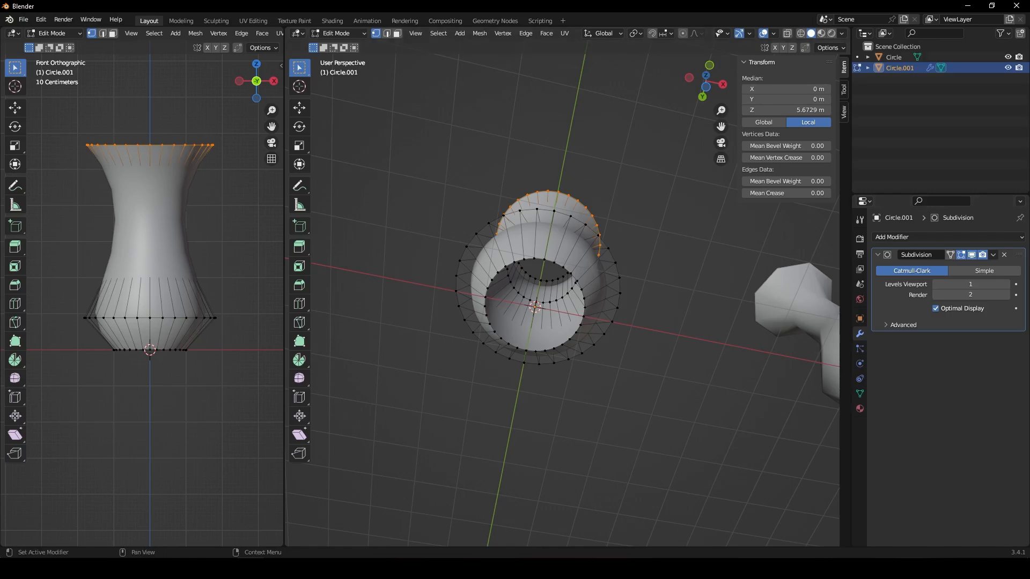
pyautogui.click(1004, 254)
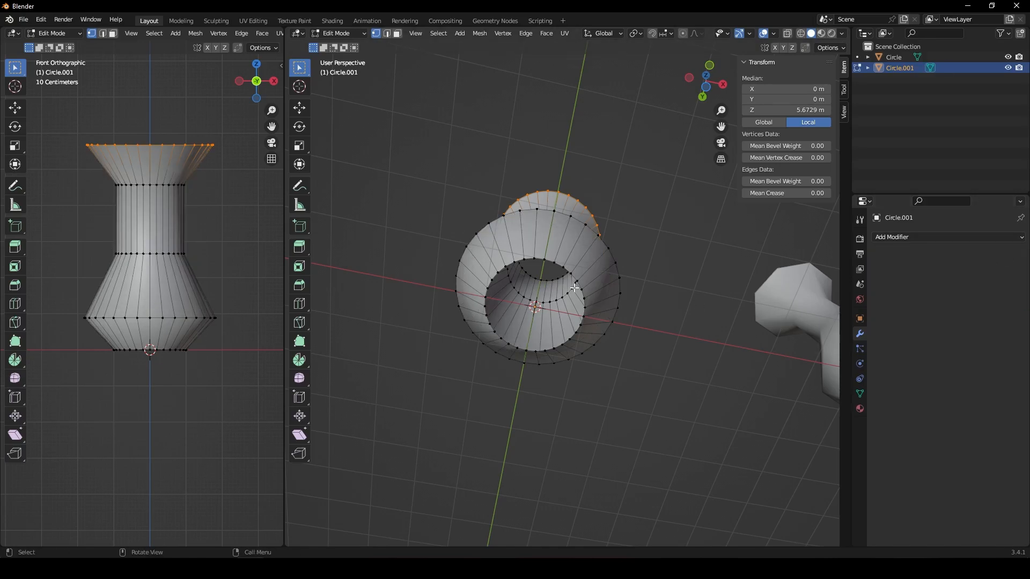
# - Extrude the 32-sided vase's bottom edge ring in place and scale it inward to 0.225
pyautogui.keyDown('alt'); pyautogui.click(536, 258); pyautogui.keyUp('alt')
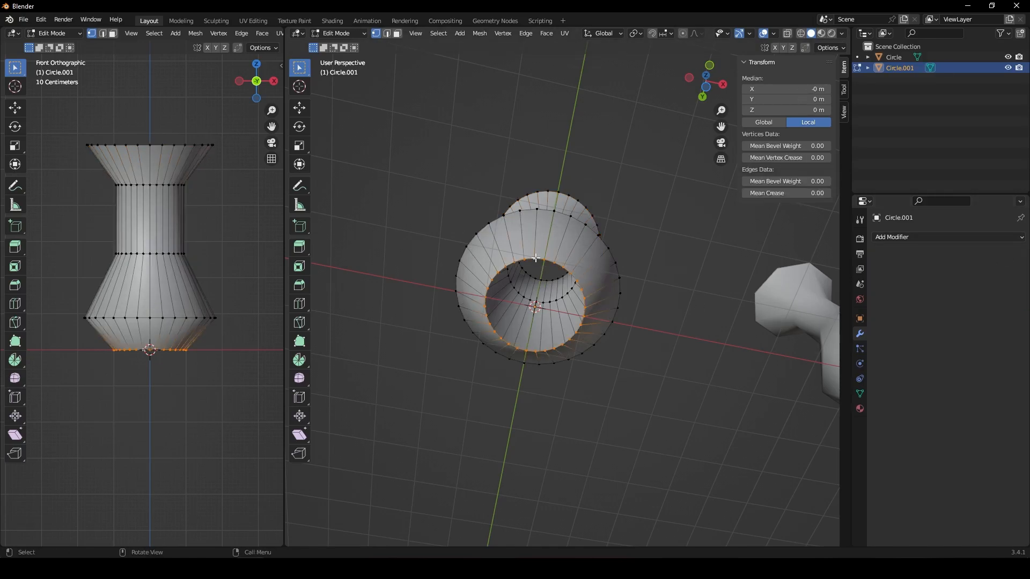
pyautogui.press('g')
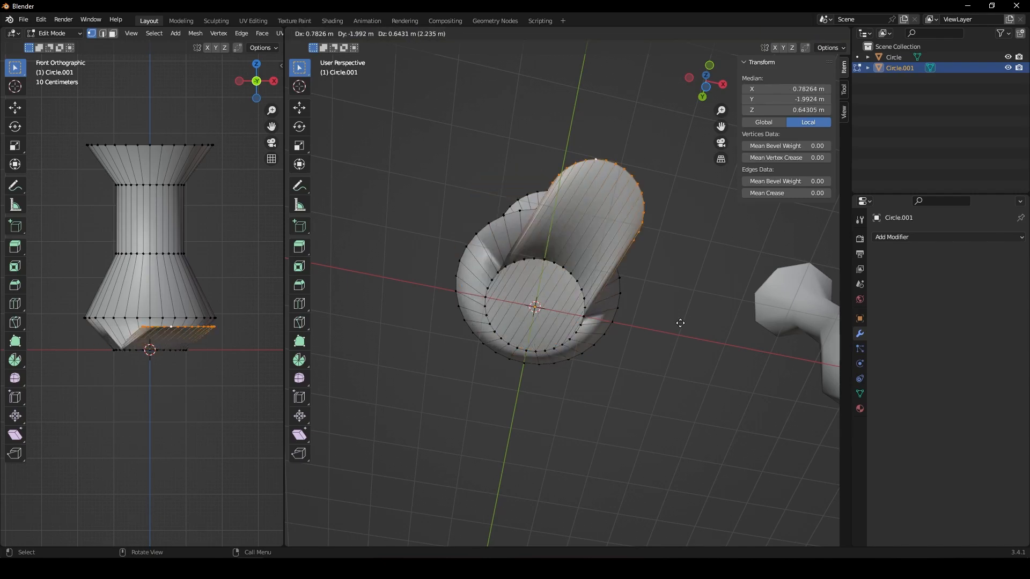
pyautogui.rightClick(549, 337)
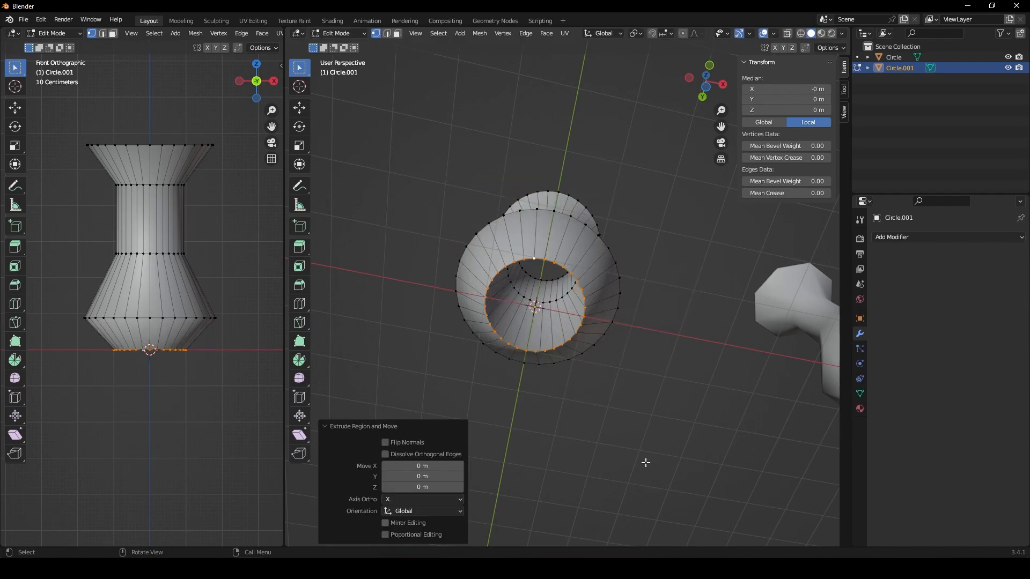
pyautogui.press('s')
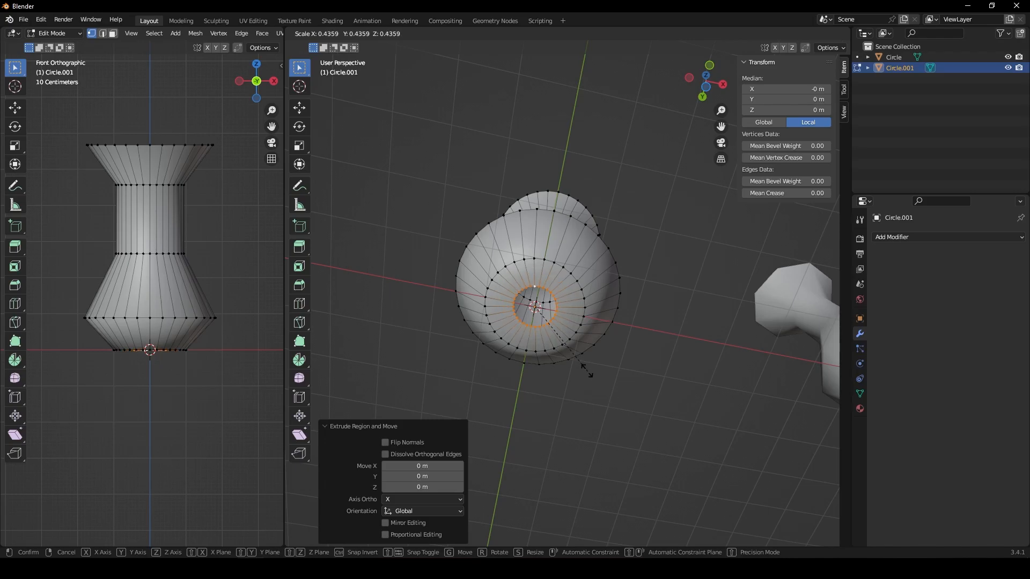
pyautogui.click(565, 338)
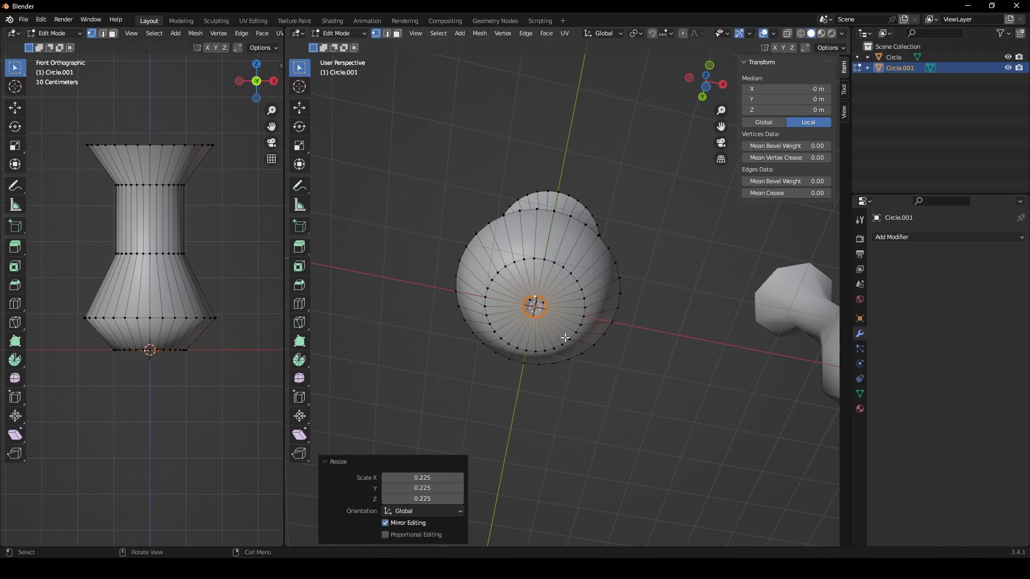
# - Merge the small inner ring's vertices at their center to close the base of the 32-sided vase
pyautogui.press('m')
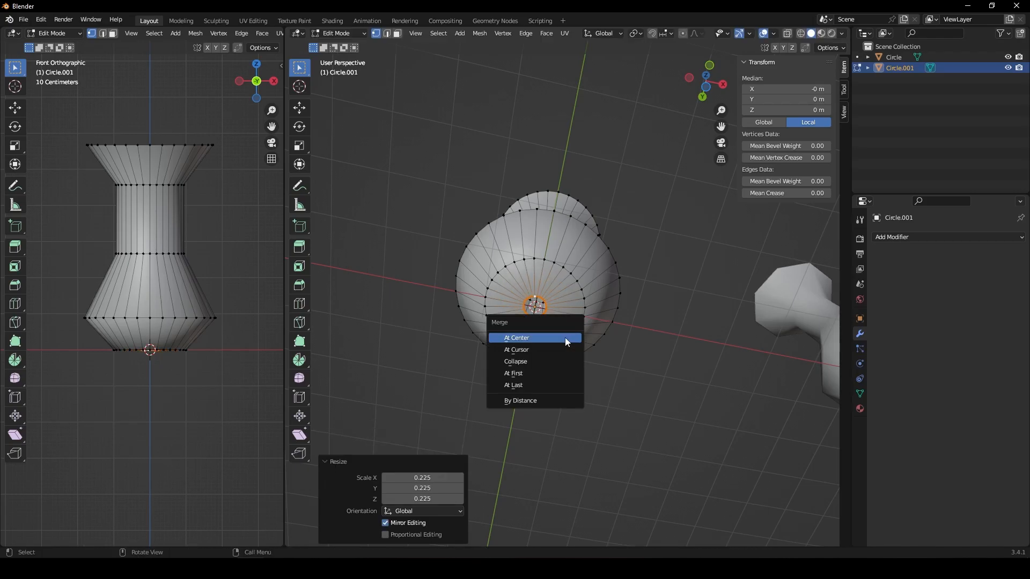
pyautogui.click(517, 338)
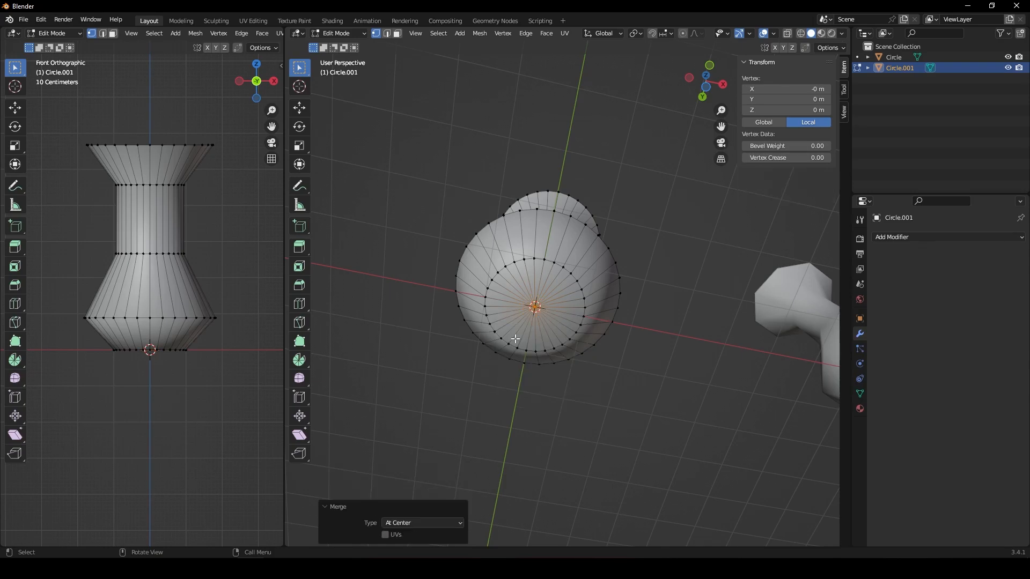
pyautogui.scroll(6, 548, 350)
pyautogui.scroll(-5, 495, 329)
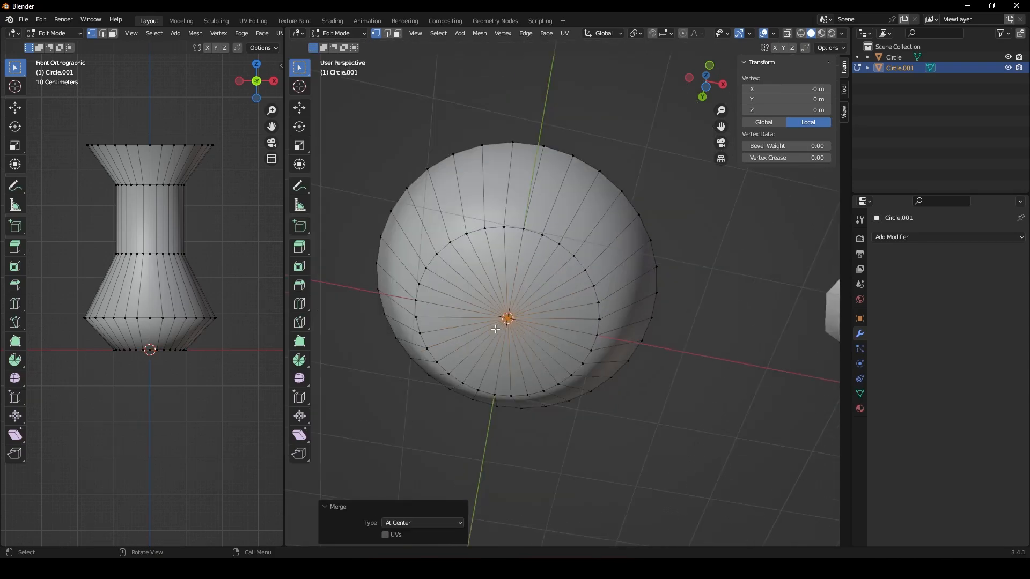
# - Return to Object Mode and view the closed 32-sided vase beside the eight-sided one
pyautogui.press('Tab')
pyautogui.scroll(-3, 492, 325)
pyautogui.moveTo(491, 322); pyautogui.dragTo(482, 420, button='middle')
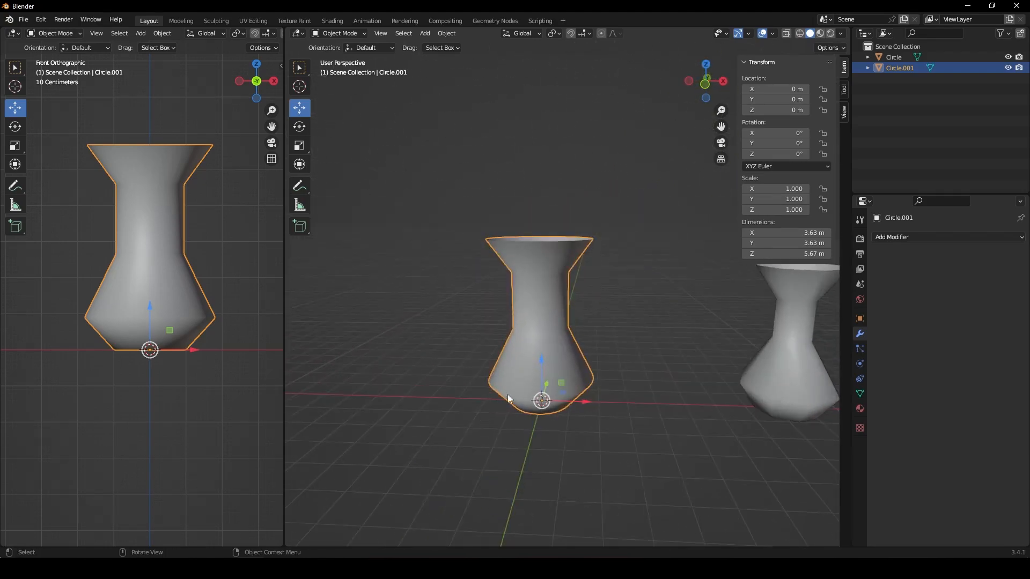
pyautogui.keyDown('shift'); pyautogui.moveTo(582, 385); pyautogui.dragTo(546, 353, button='middle'); pyautogui.keyUp('shift')
pyautogui.scroll(-3, 507, 375)
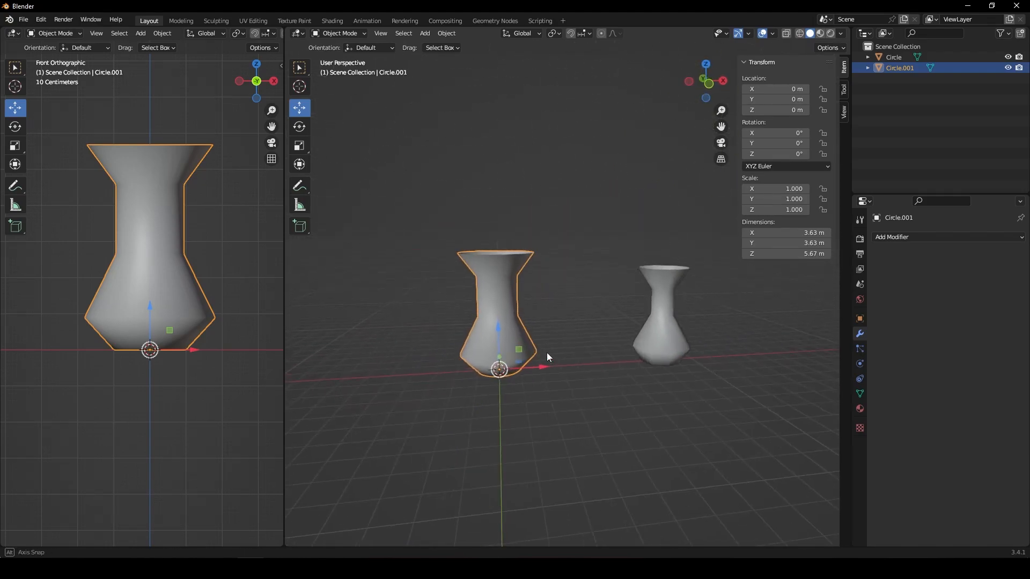